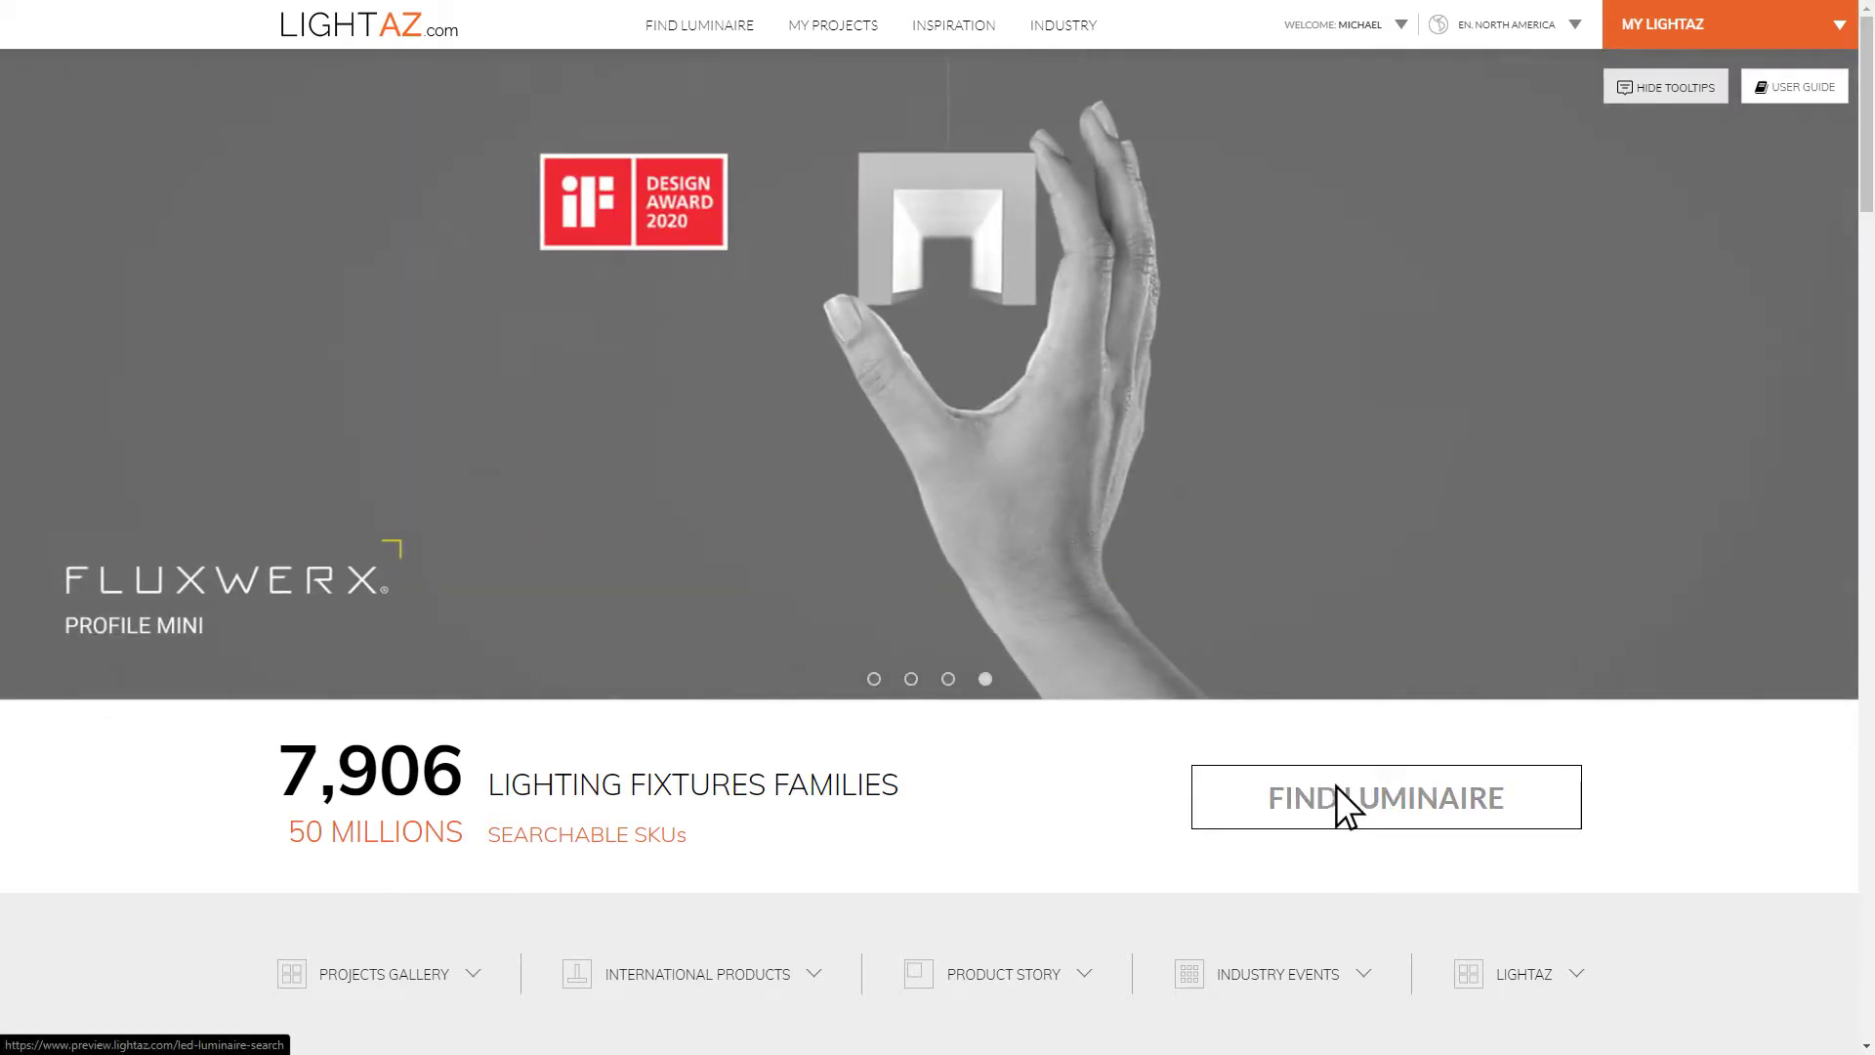
Open the luminaire search, filter the catalogue by the Linear fixture type and dismiss the linear subtype choices
click(1345, 792)
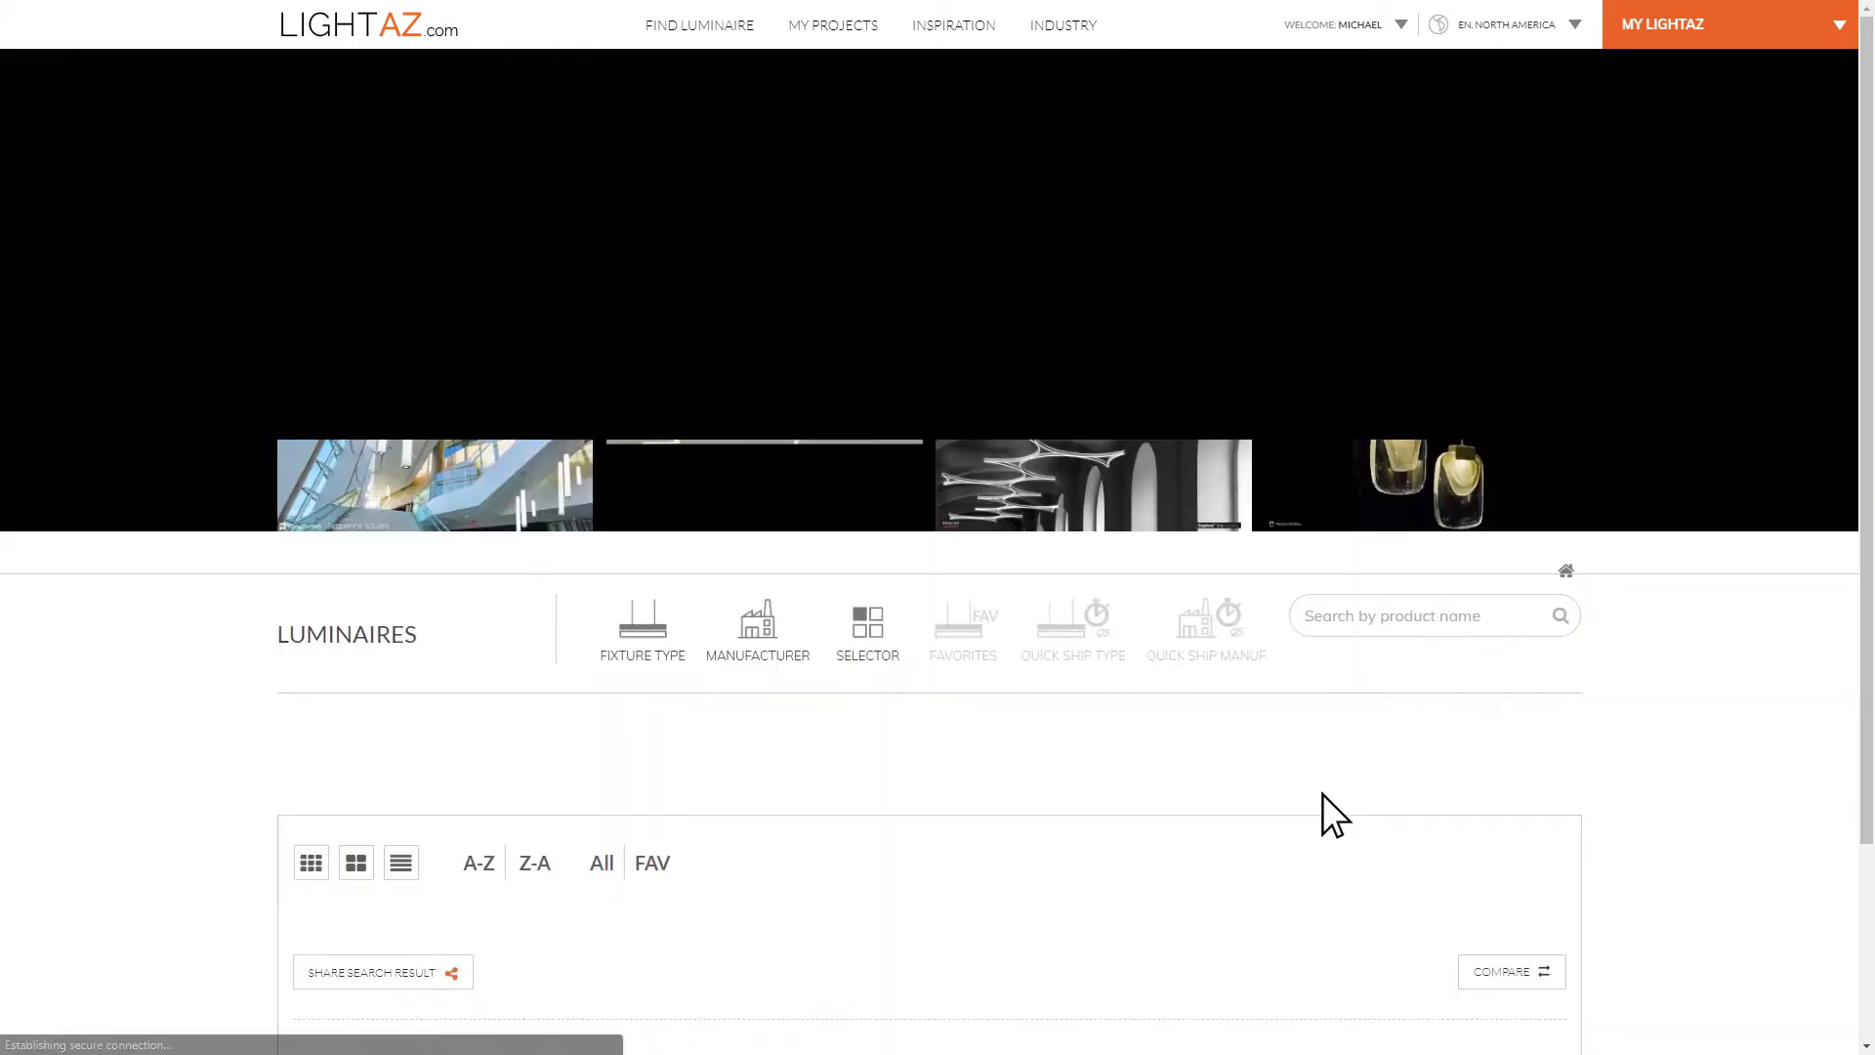
scroll(1320, 793, down, 3)
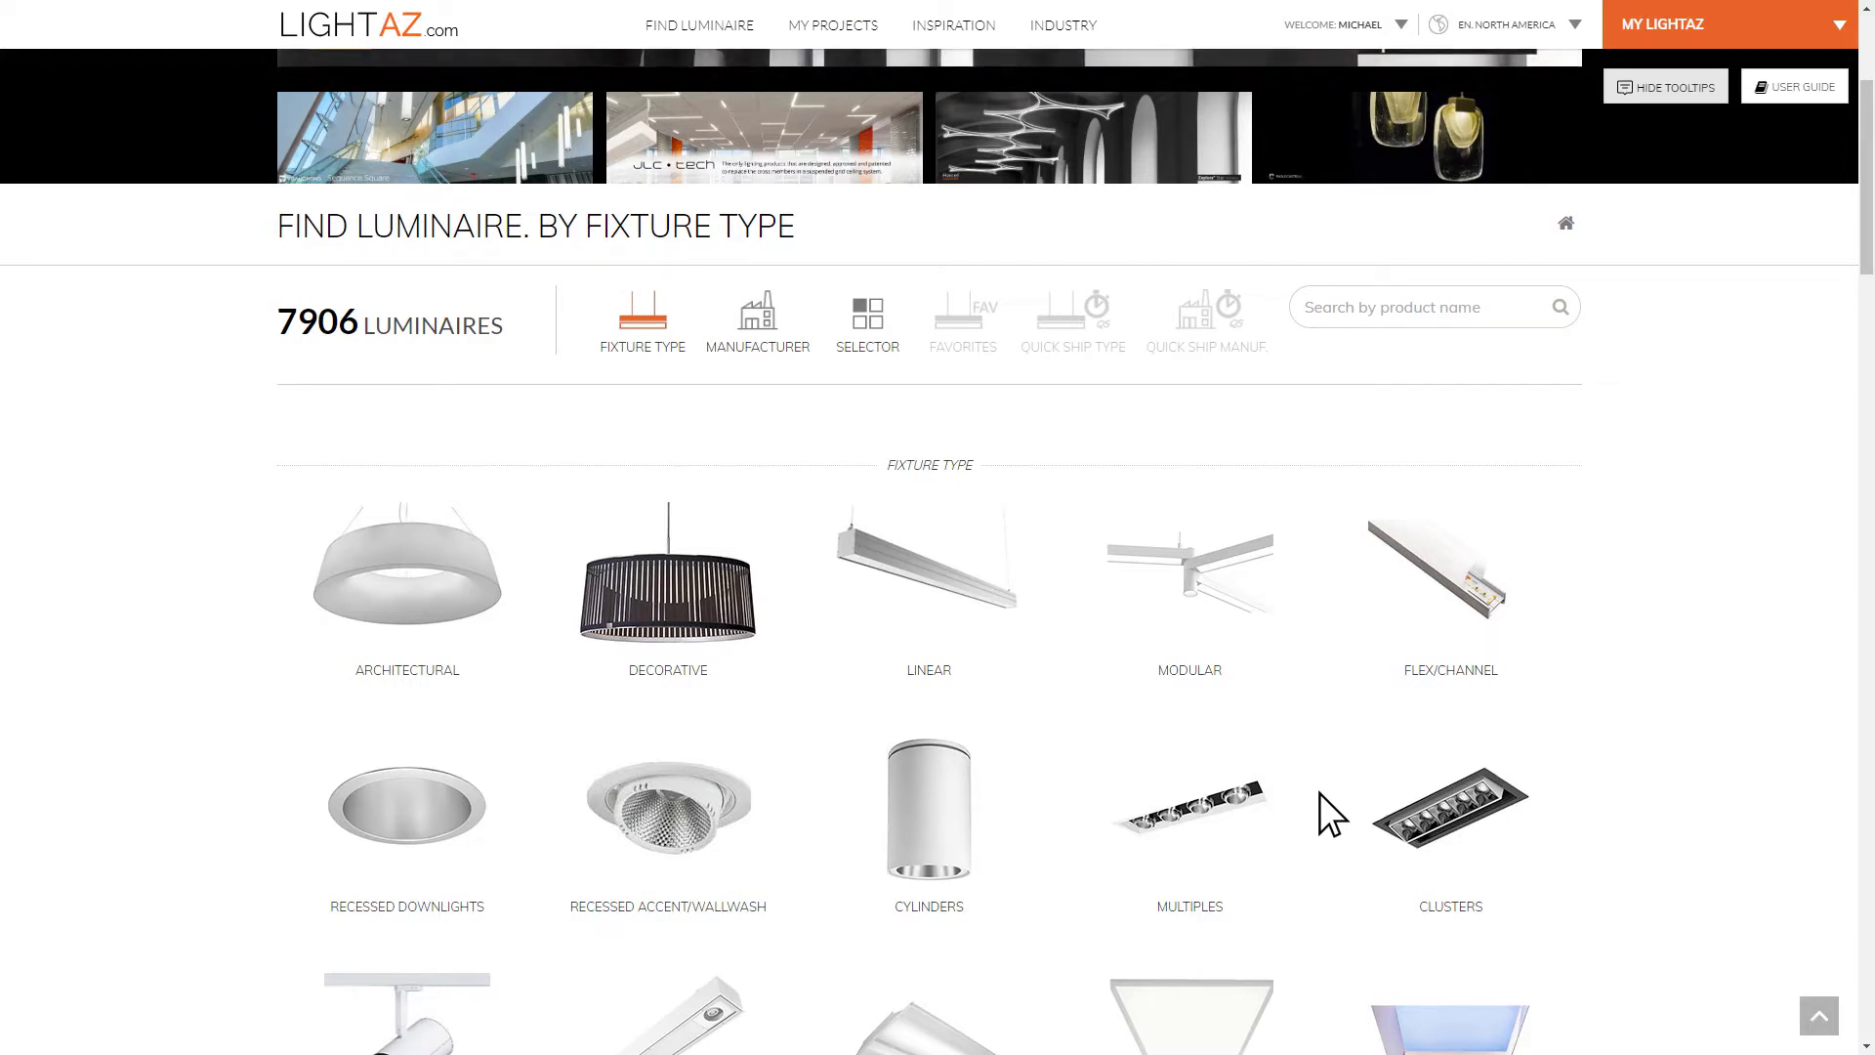
scroll(1238, 771, down, 1)
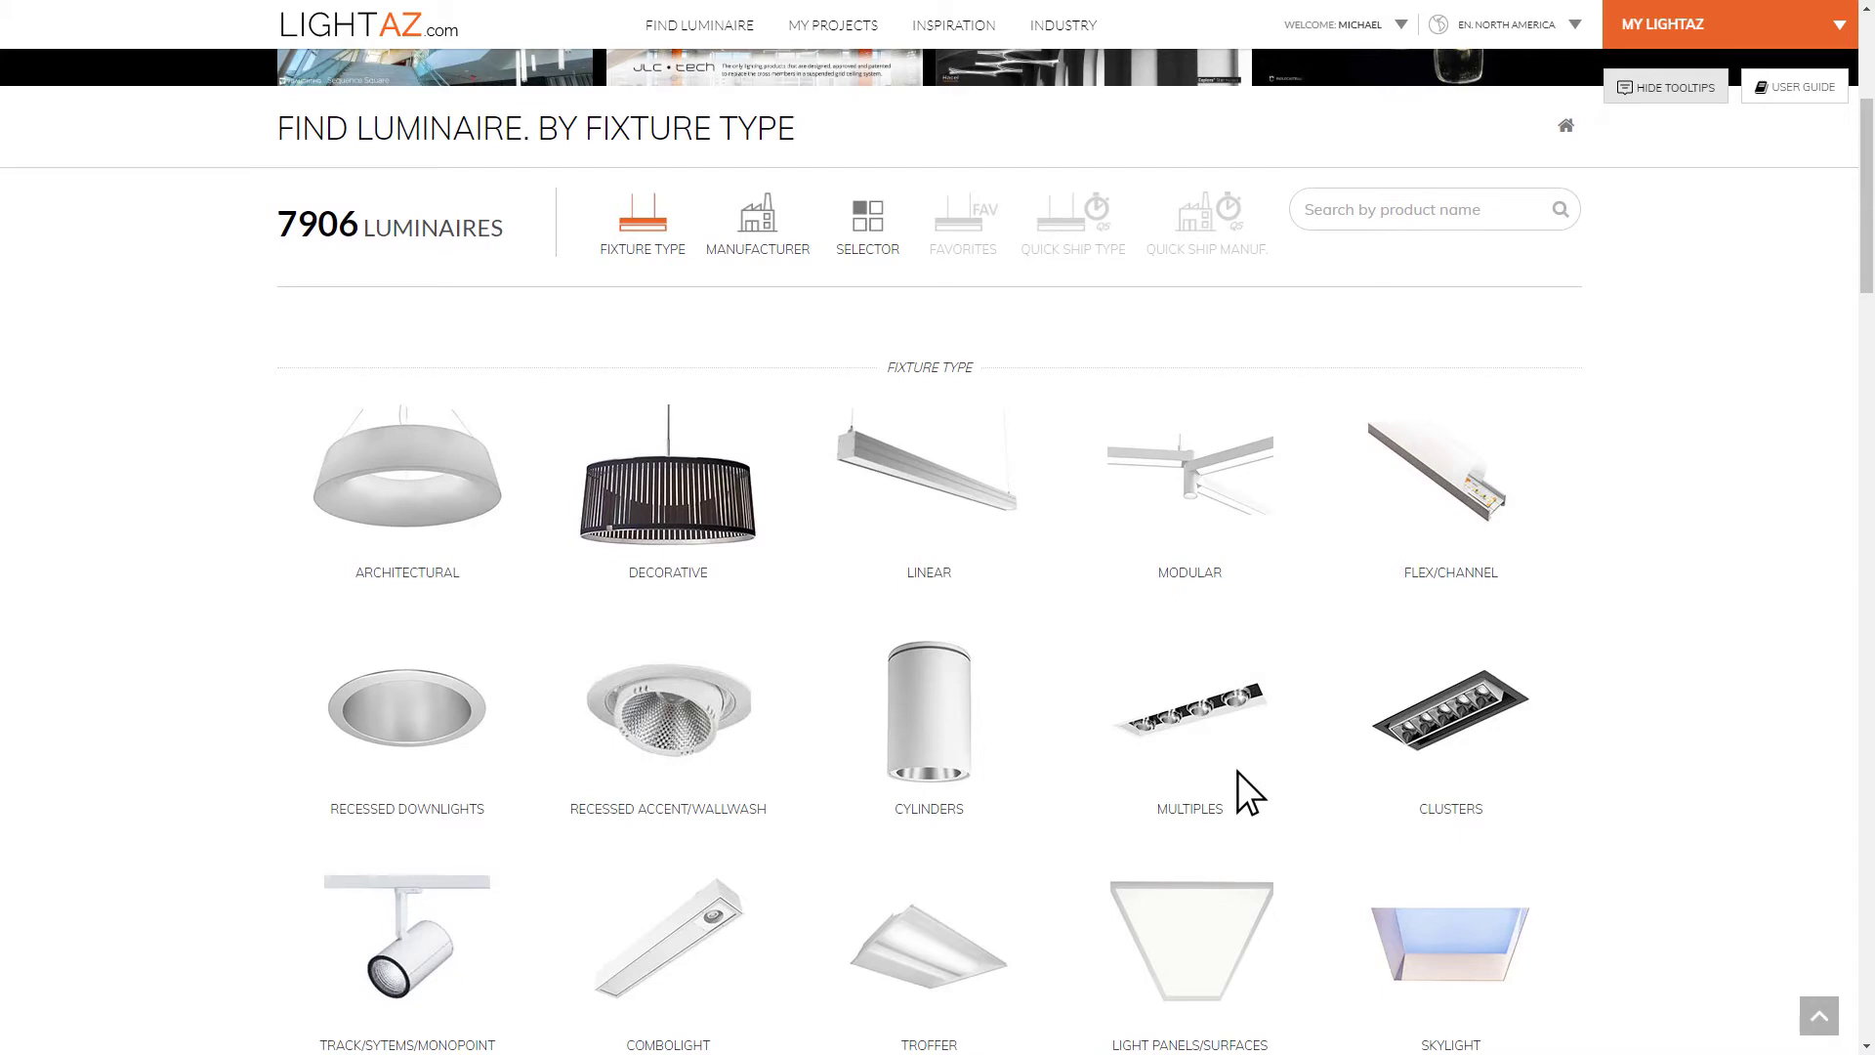
click(951, 501)
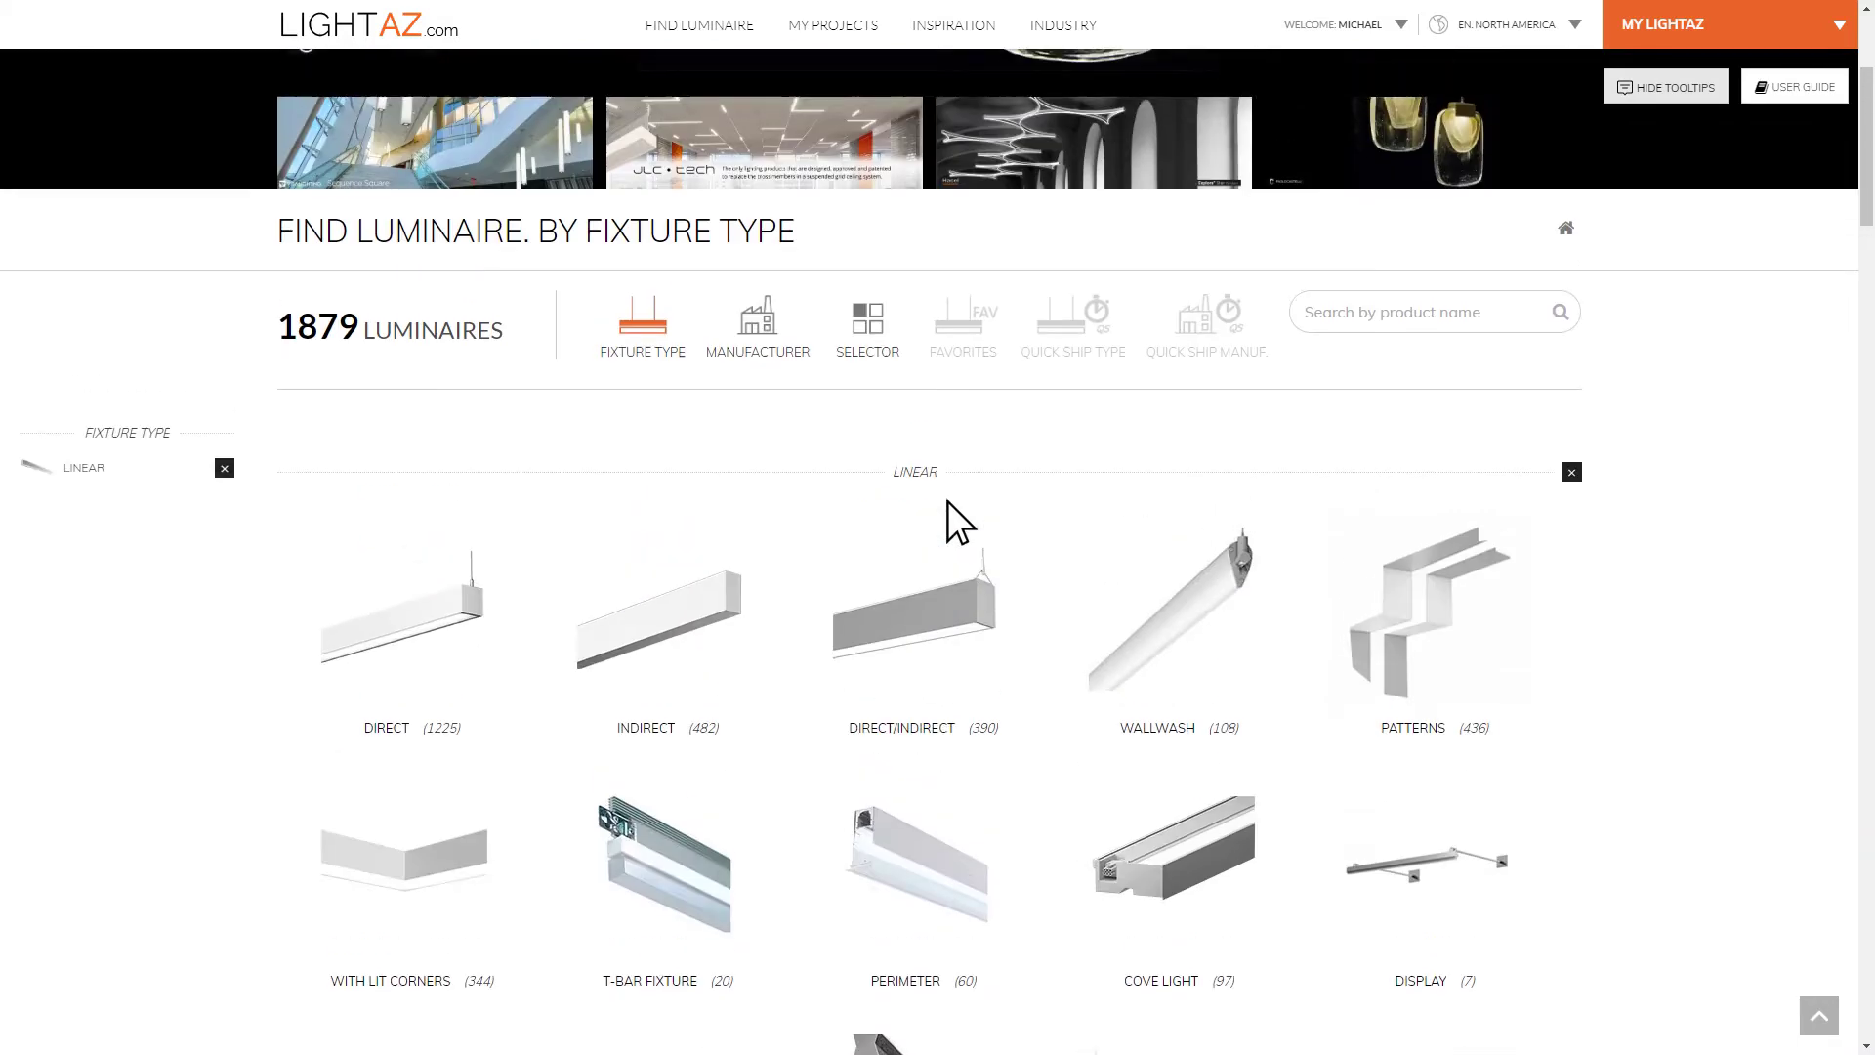
click(1568, 475)
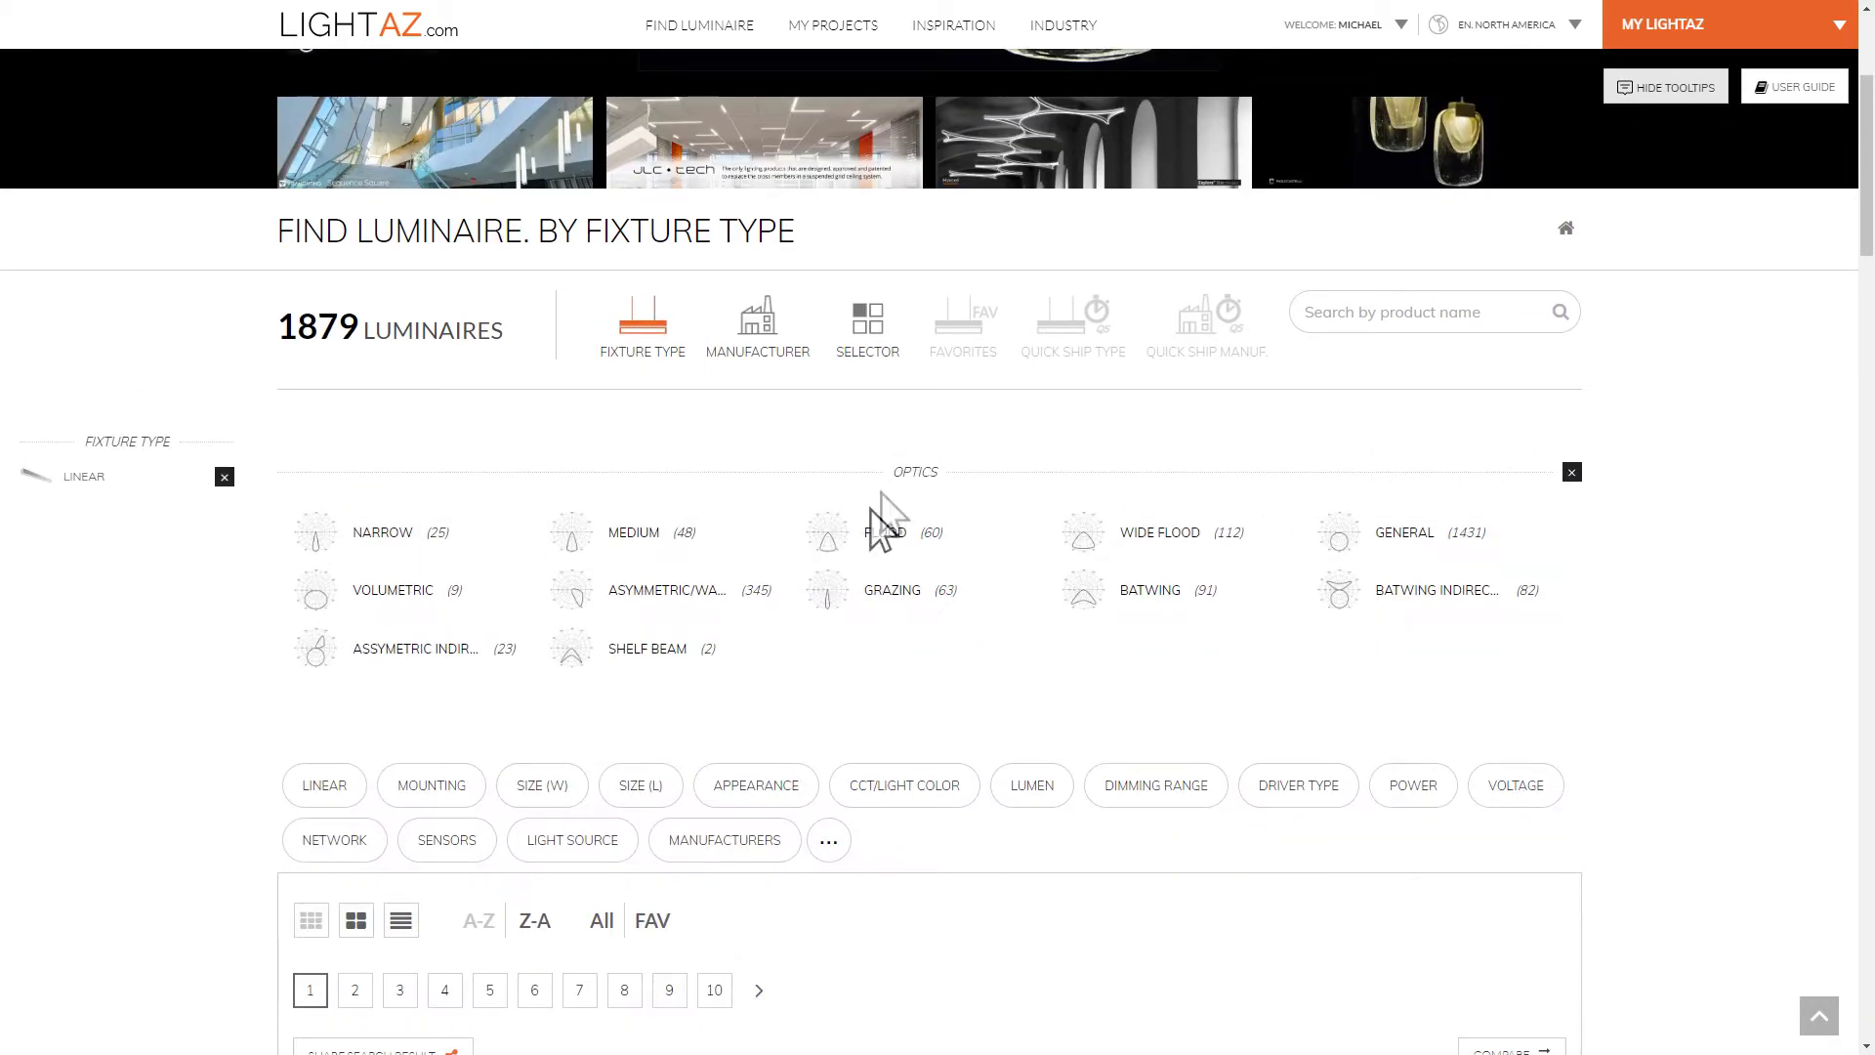
Narrow the linear luminaires to ceiling recessed mounting and the manufacturer Fluxwerx
click(459, 781)
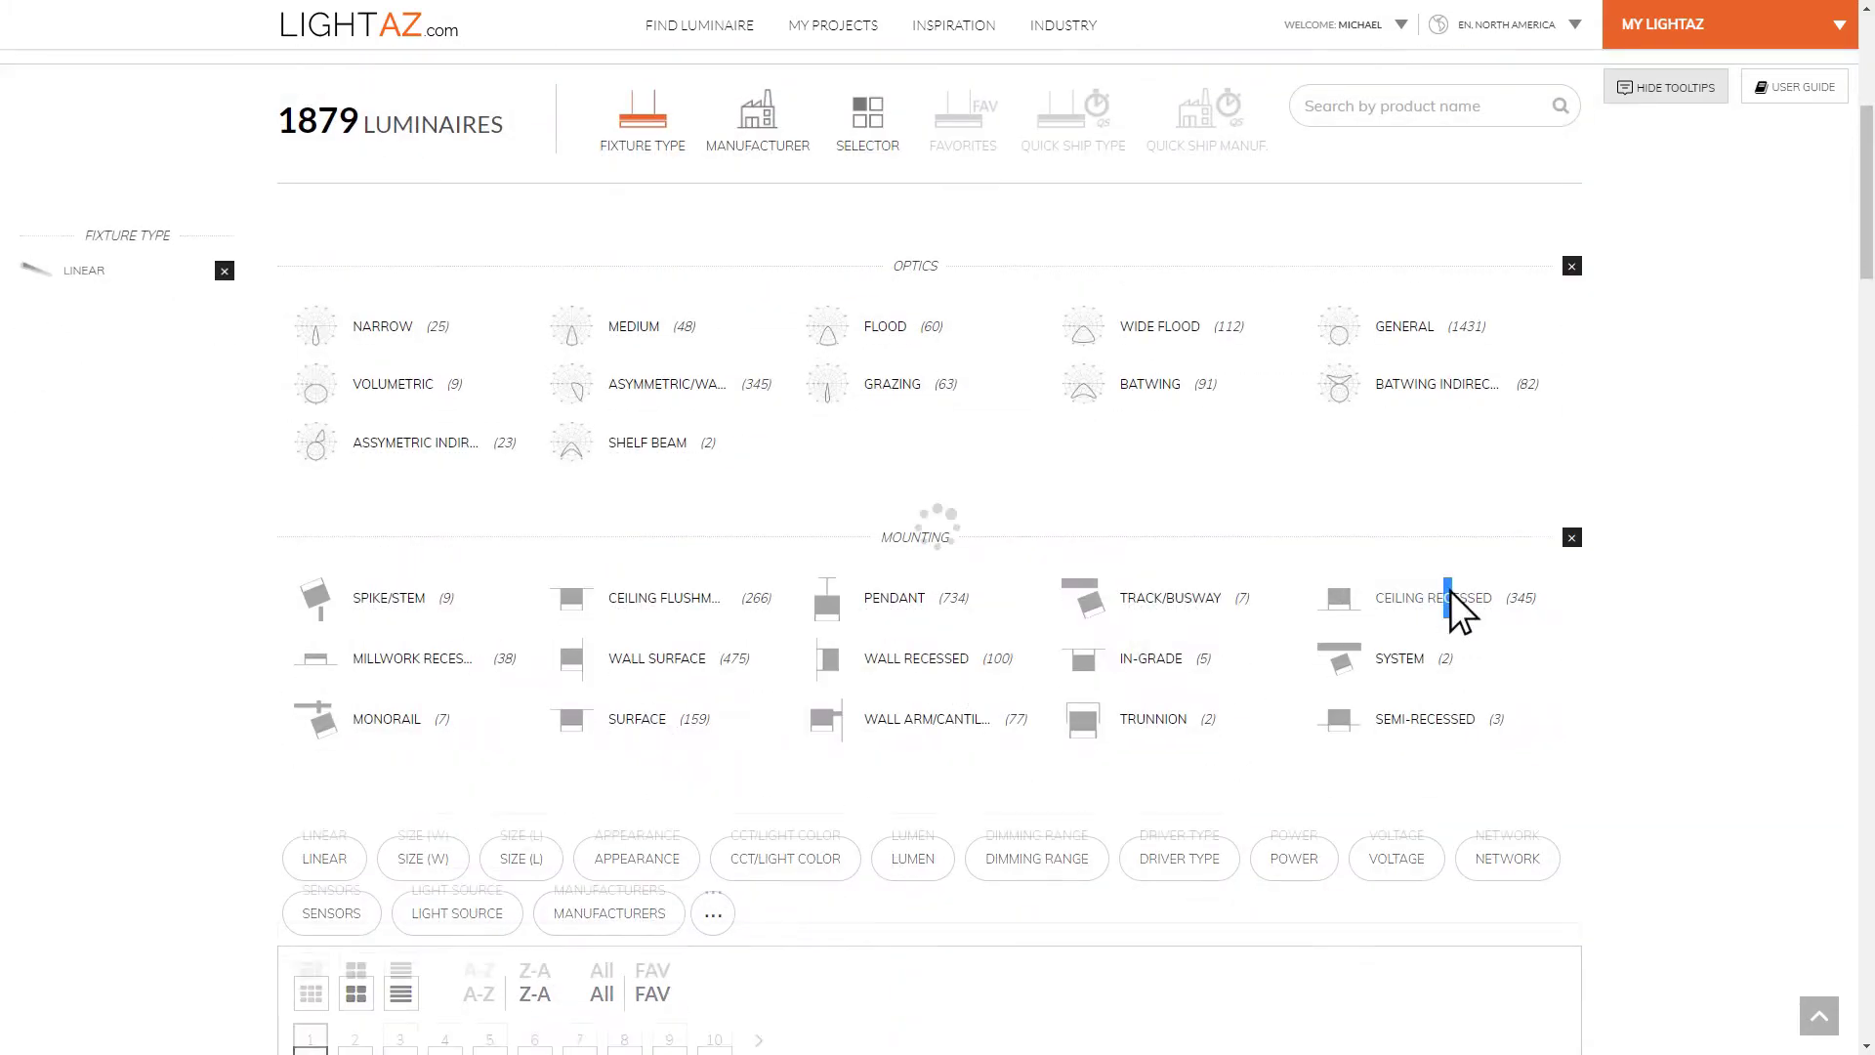
click(1448, 596)
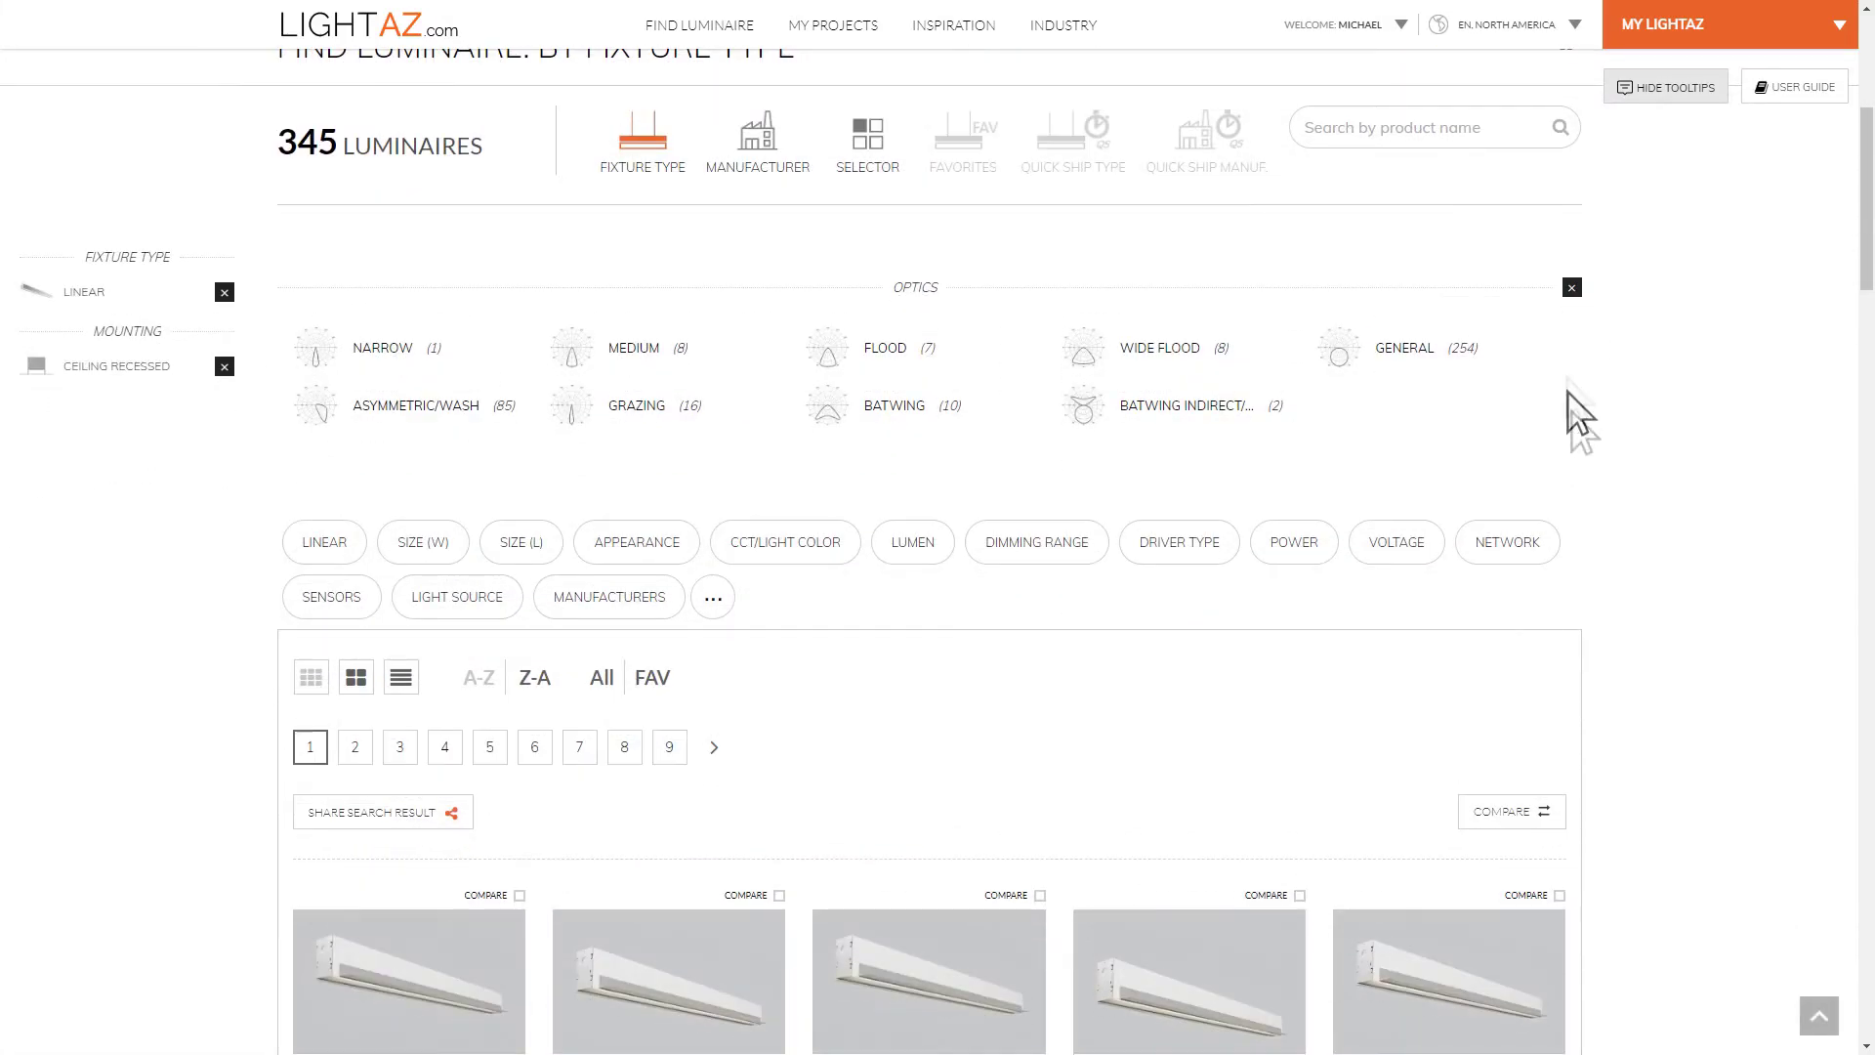
click(1570, 289)
click(721, 250)
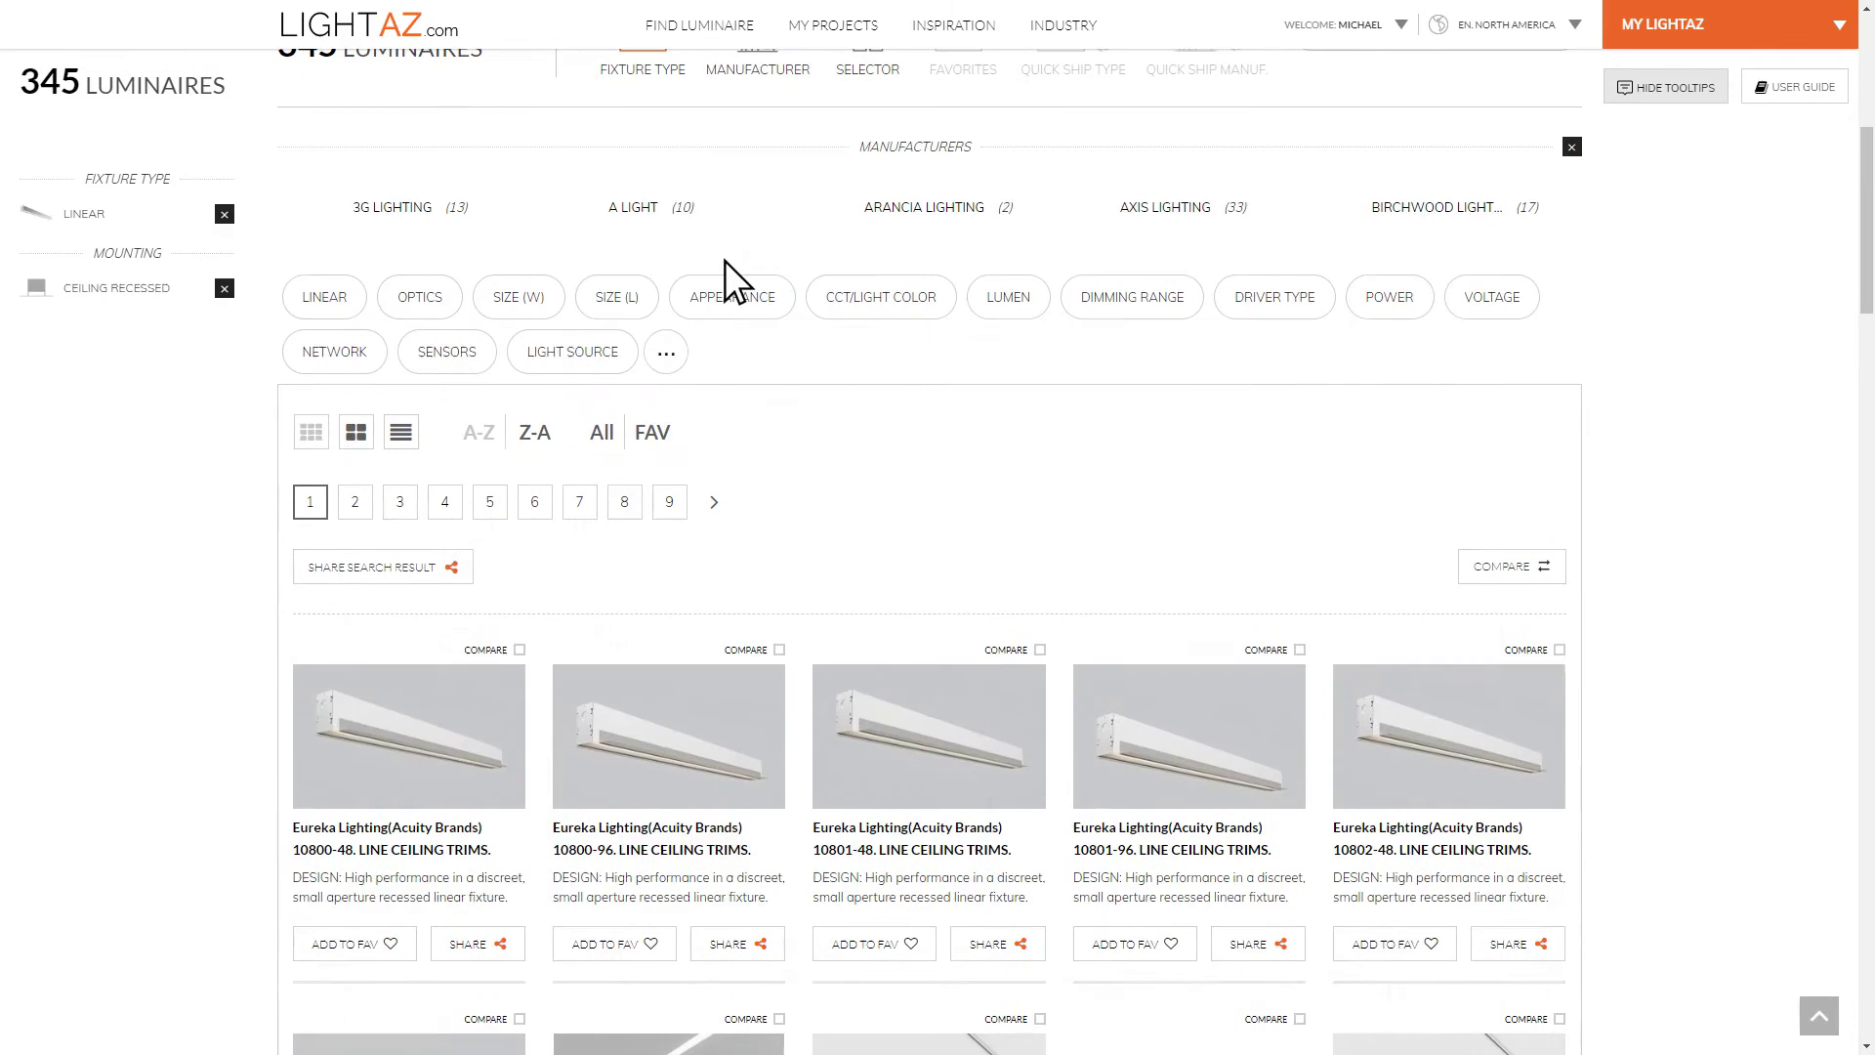
click(636, 704)
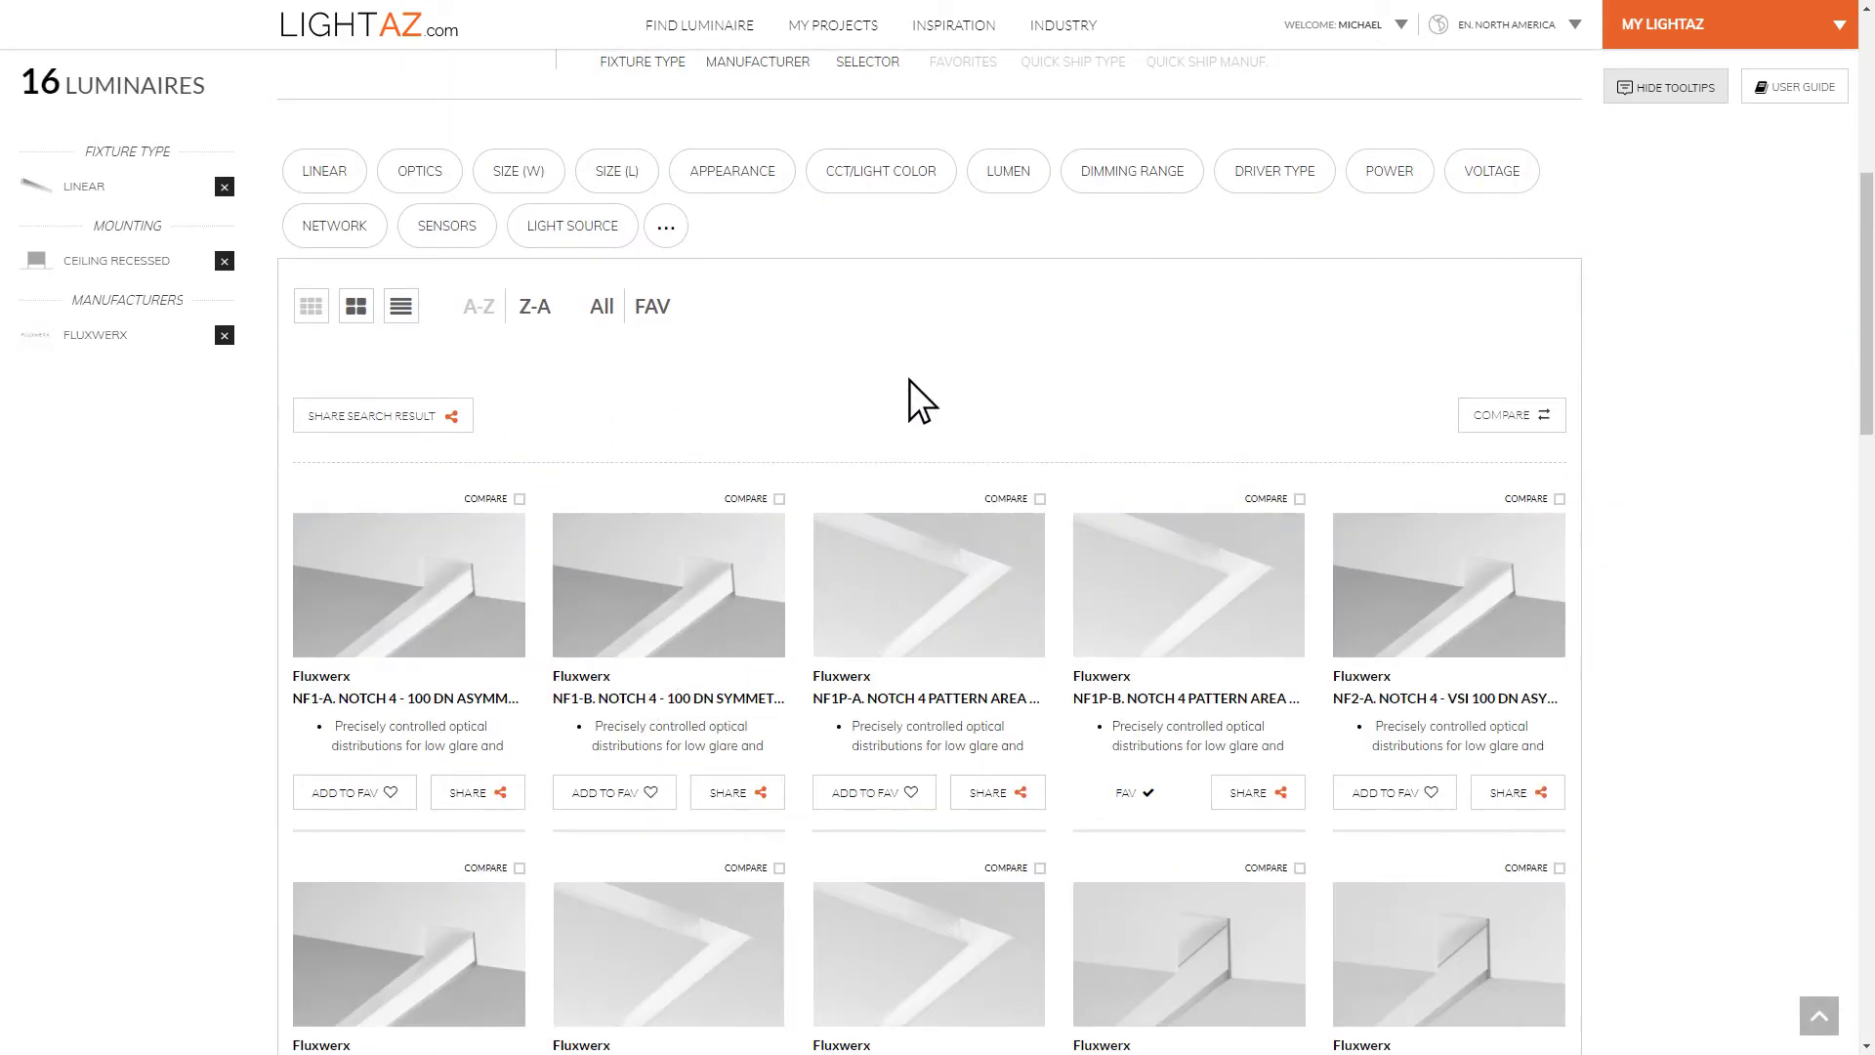
Open the Fluxwerx NF1-A Notch 4 - 100 DN Asymmetric product and start configuring it
click(465, 574)
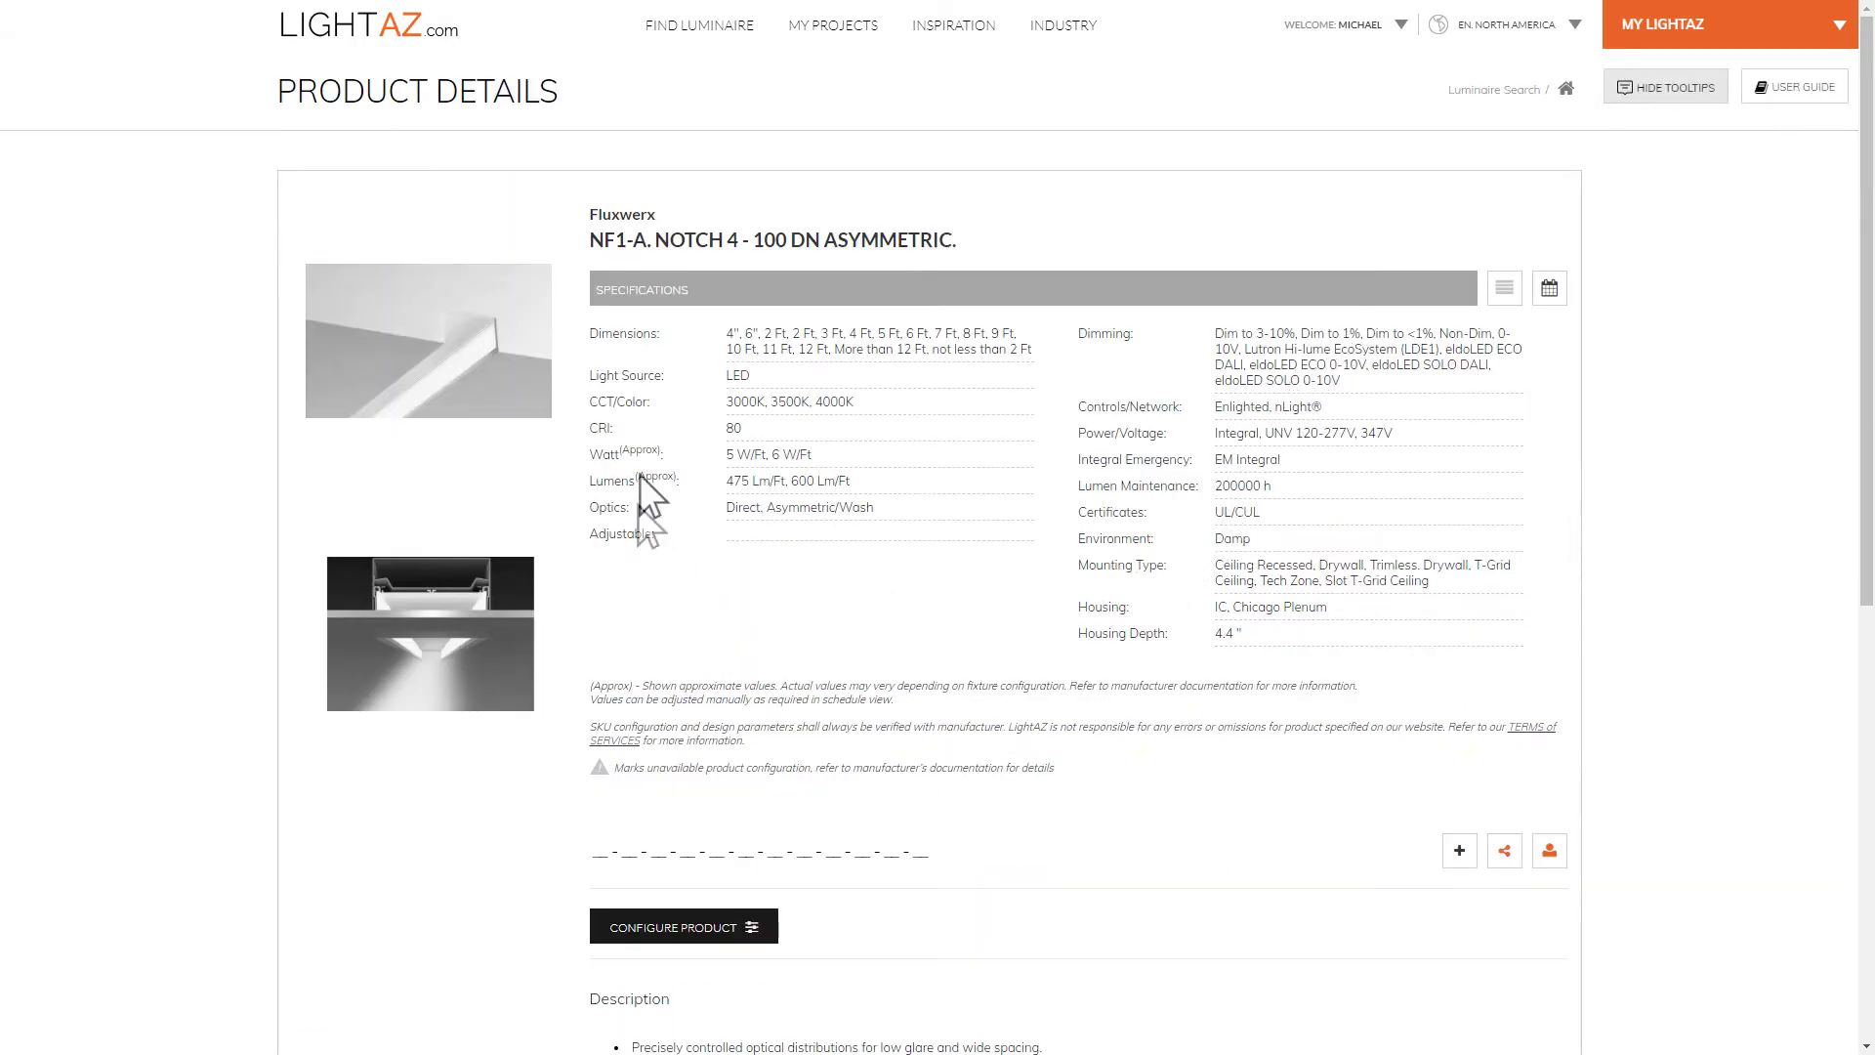
scroll(1263, 350, down, 6)
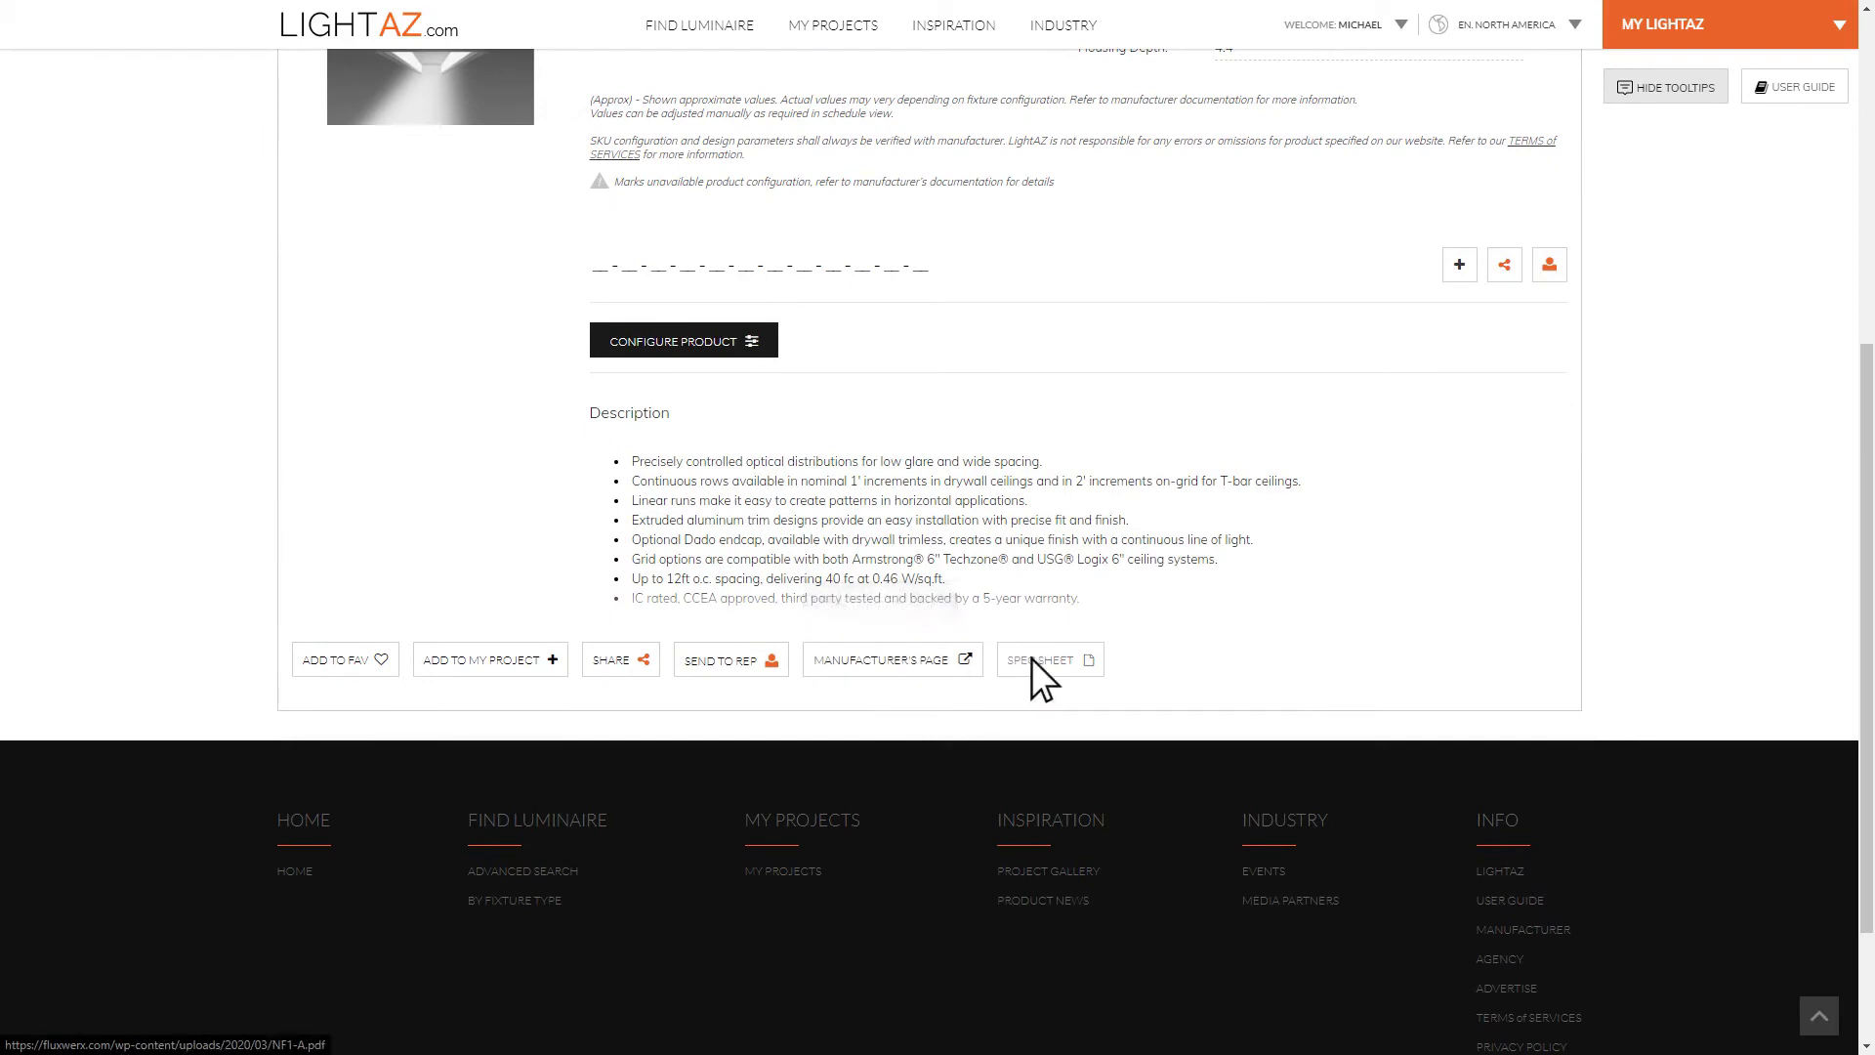
scroll(1045, 666, up, 1)
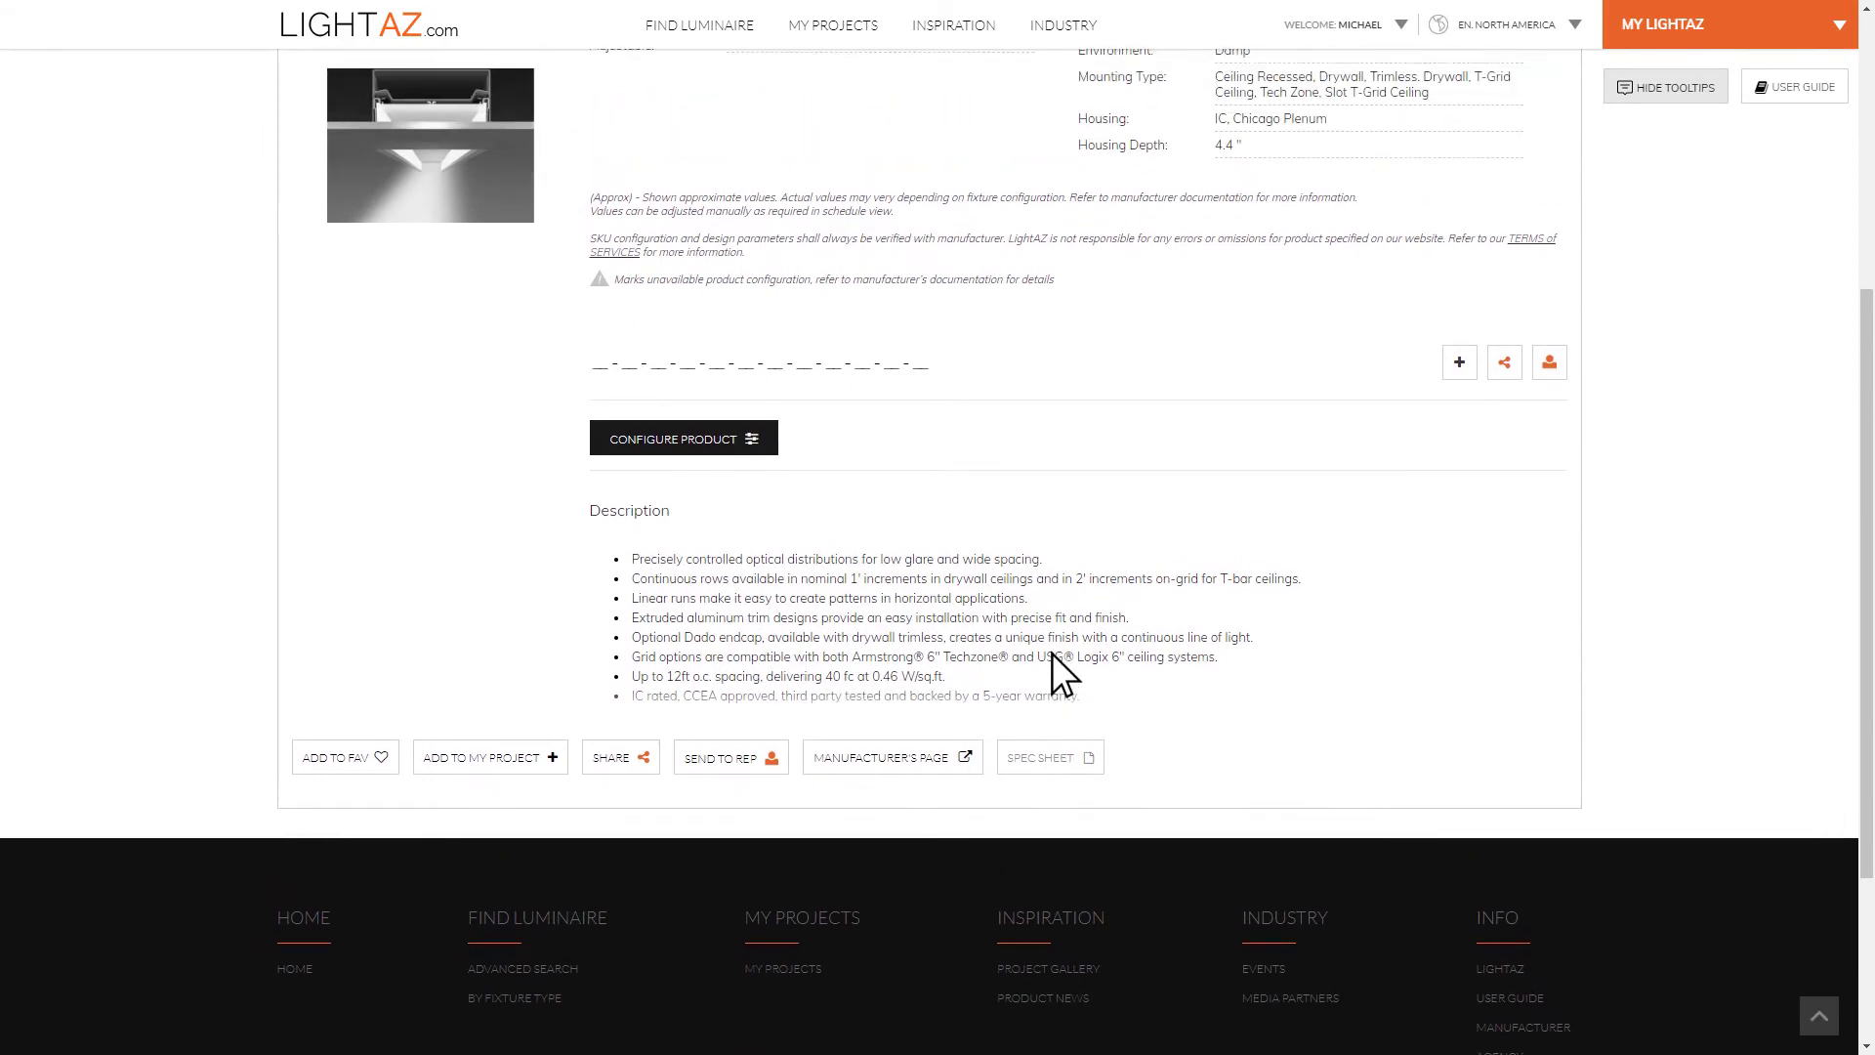
click(712, 442)
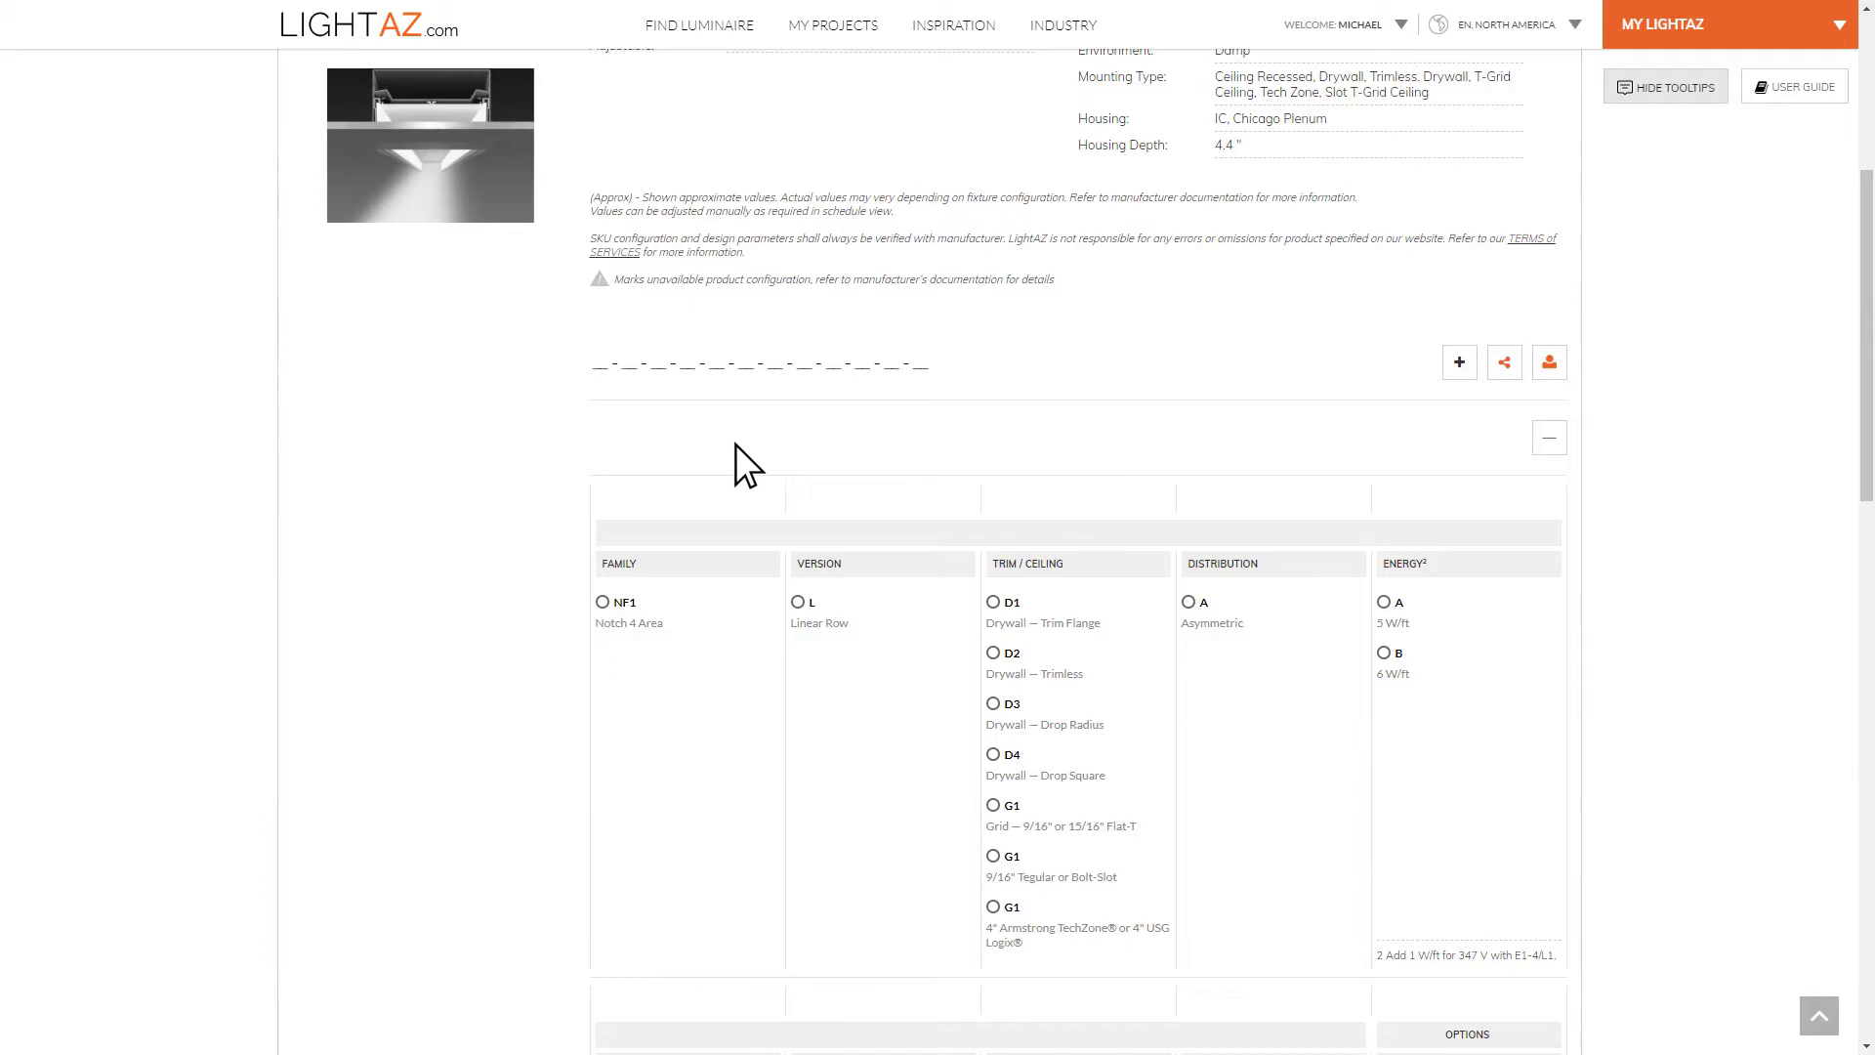
Choose family NF1, version L Linear Row and trim D2 Drywall Trimless for the fixture
scroll(740, 447, down, 3)
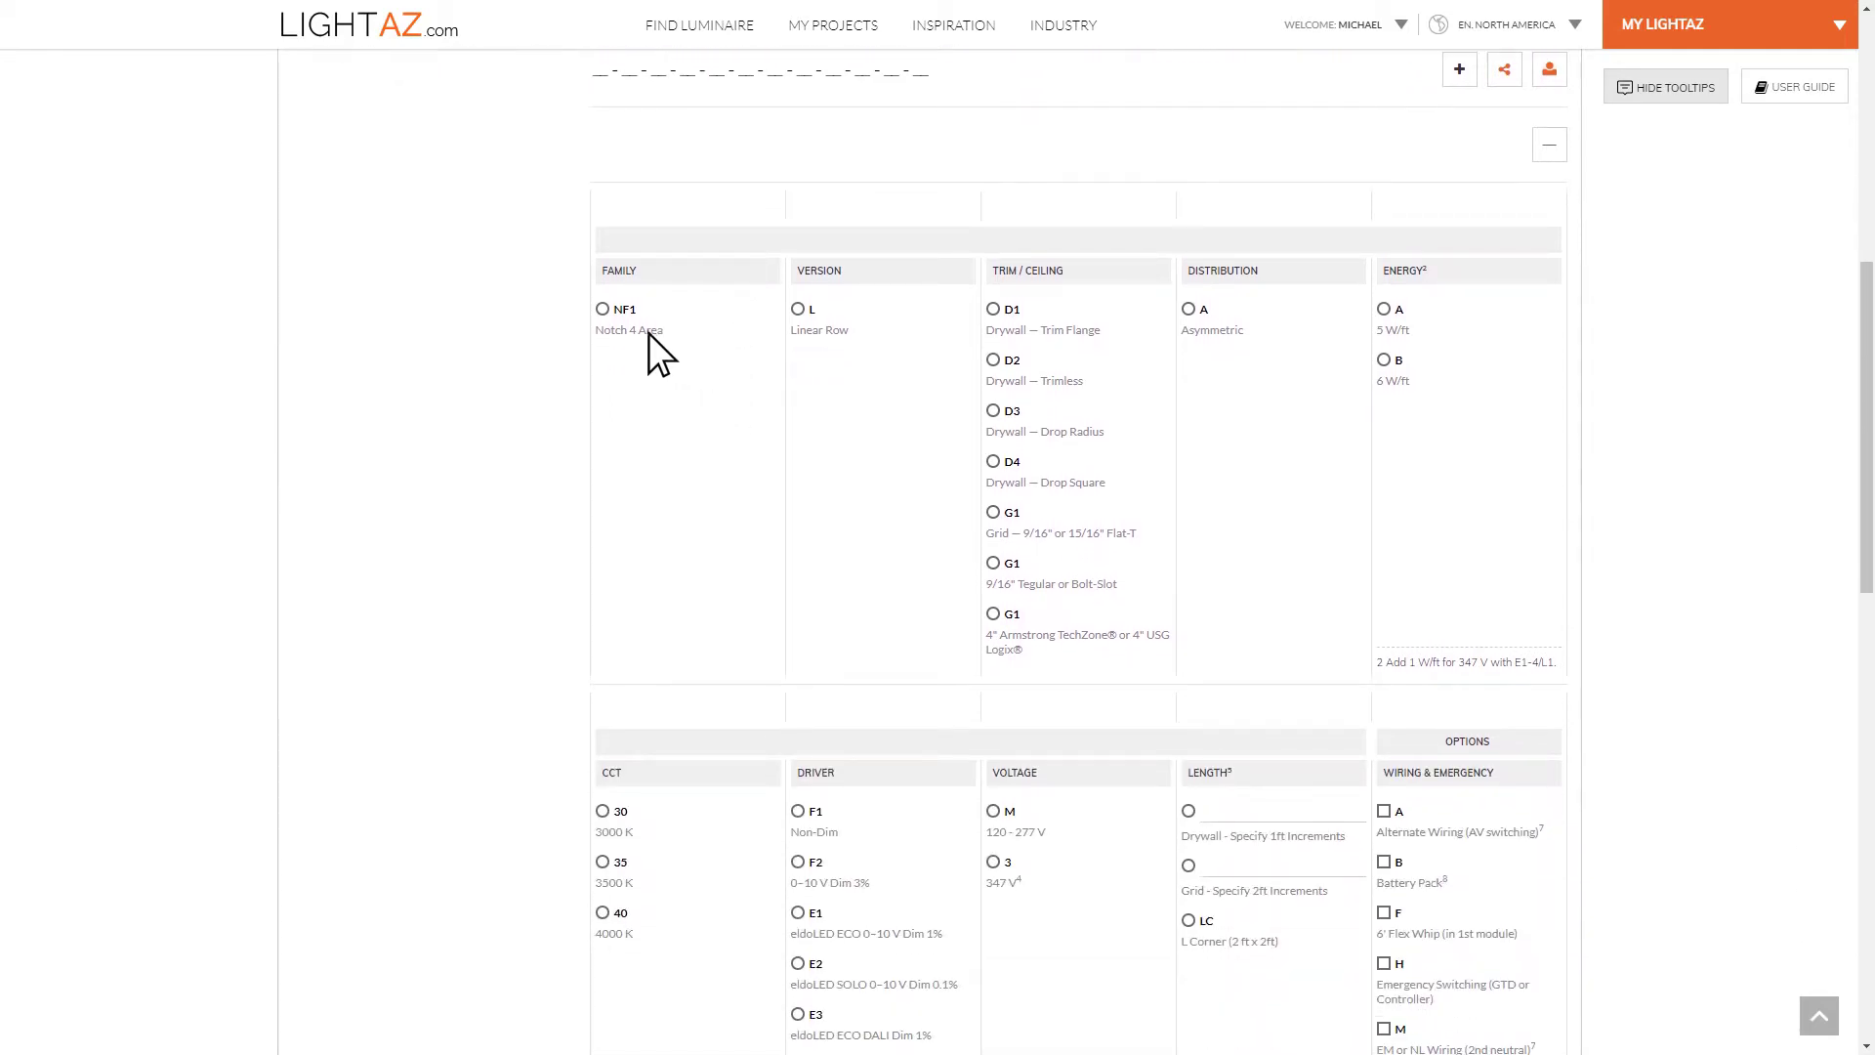
click(602, 310)
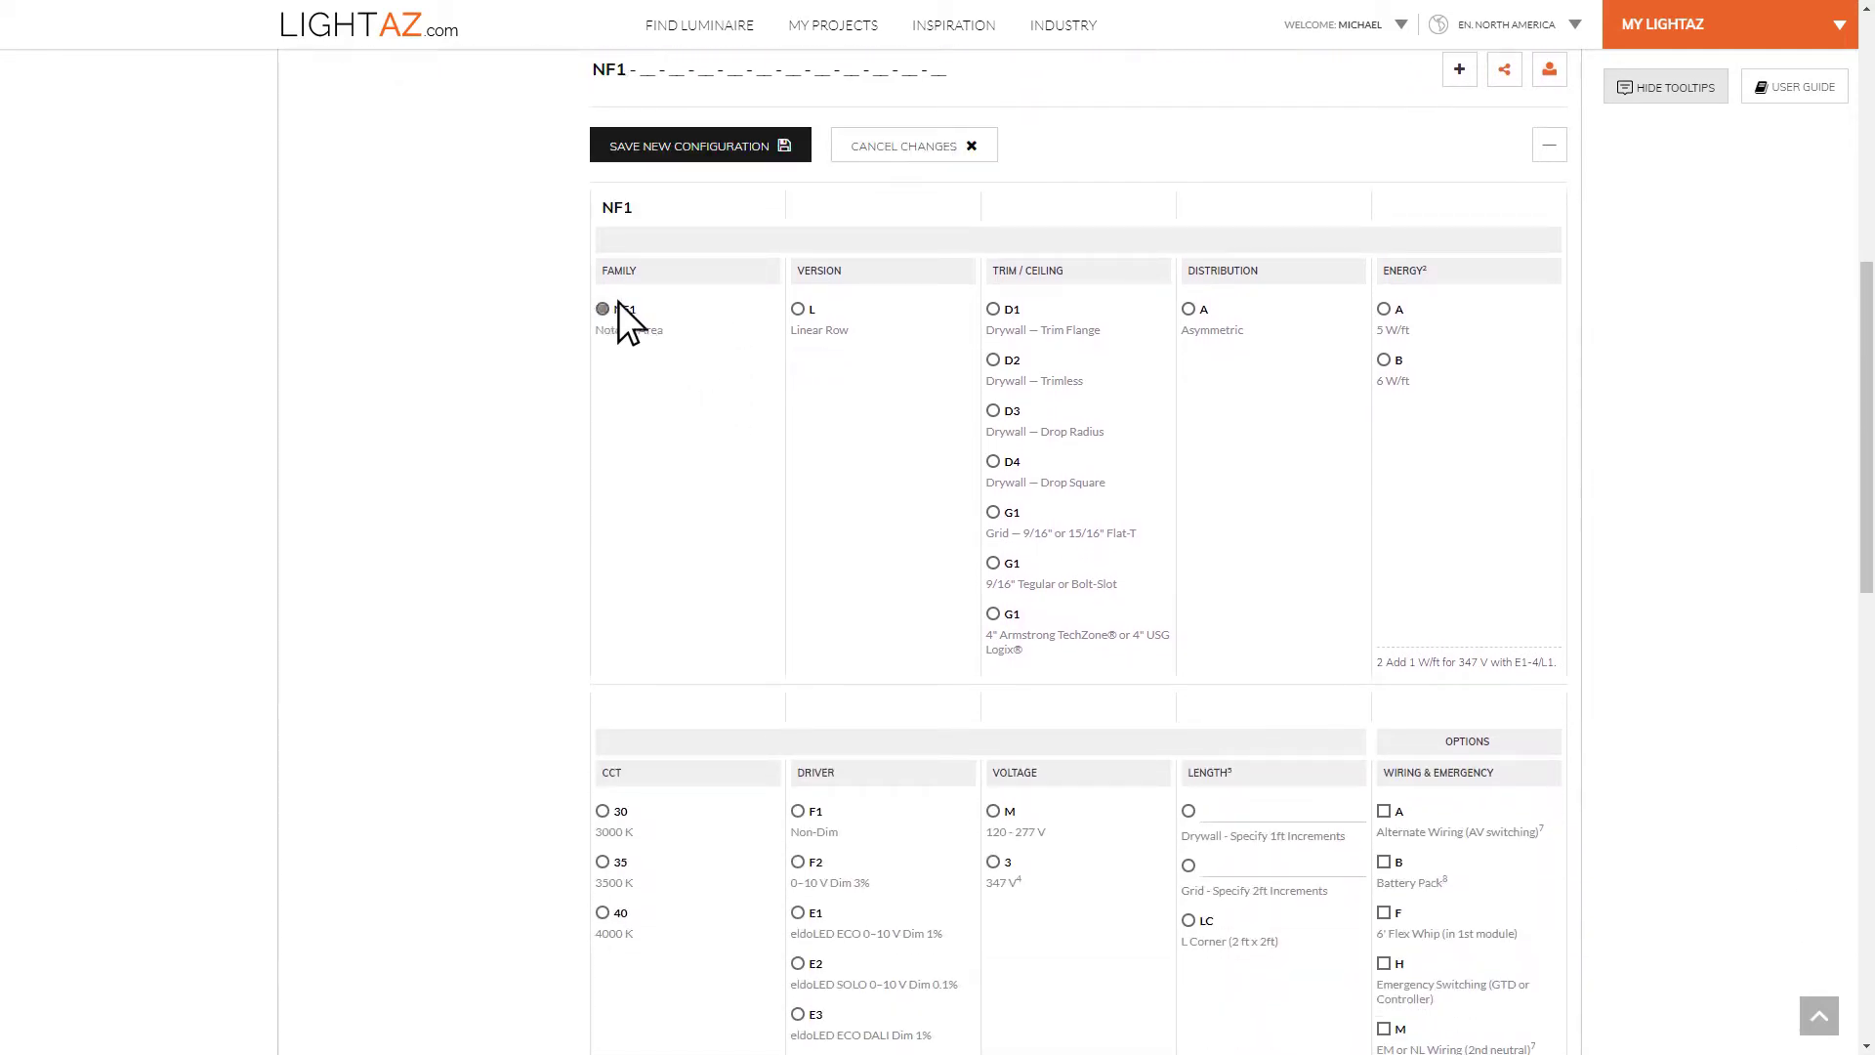
click(825, 313)
click(1023, 384)
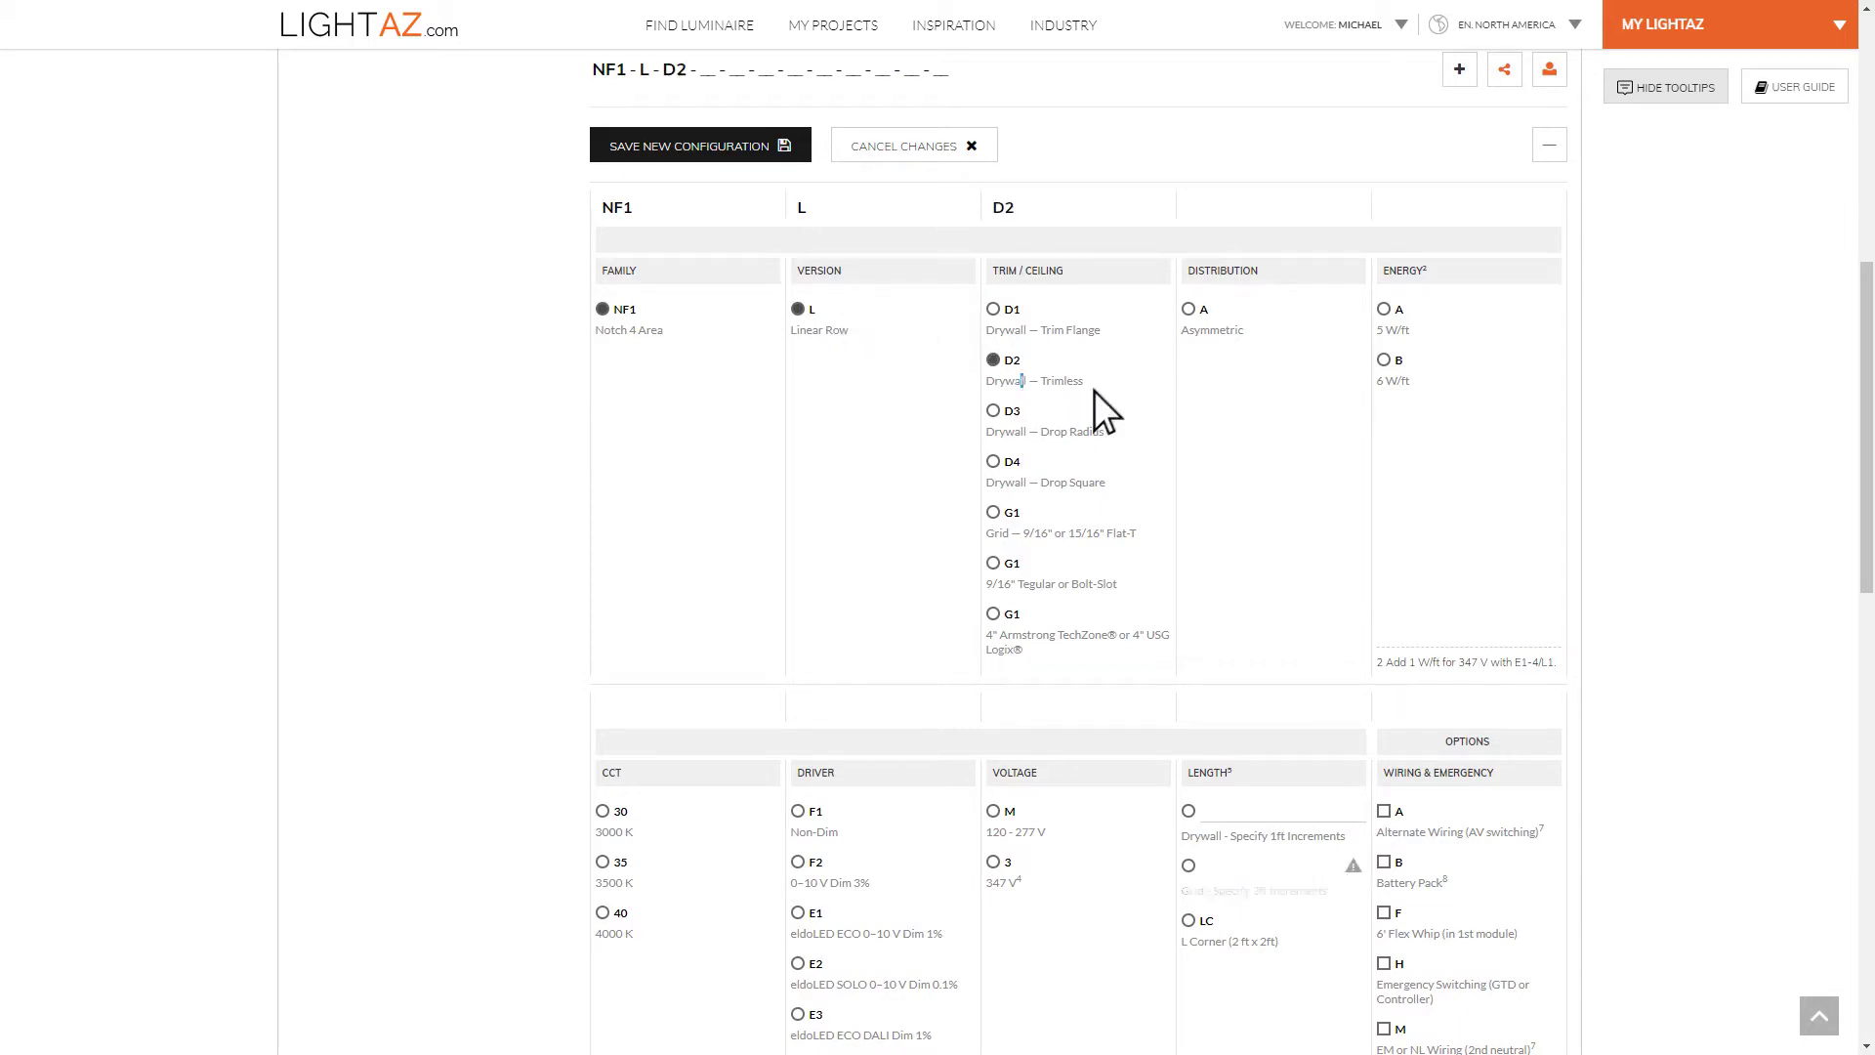
click(1093, 389)
click(1072, 383)
Switch the trim to G1 Grid 9/16" or 15/16" Flat-T to compare the length options, and return it to D2 Drywall Trimless
scroll(1152, 644, down, 1)
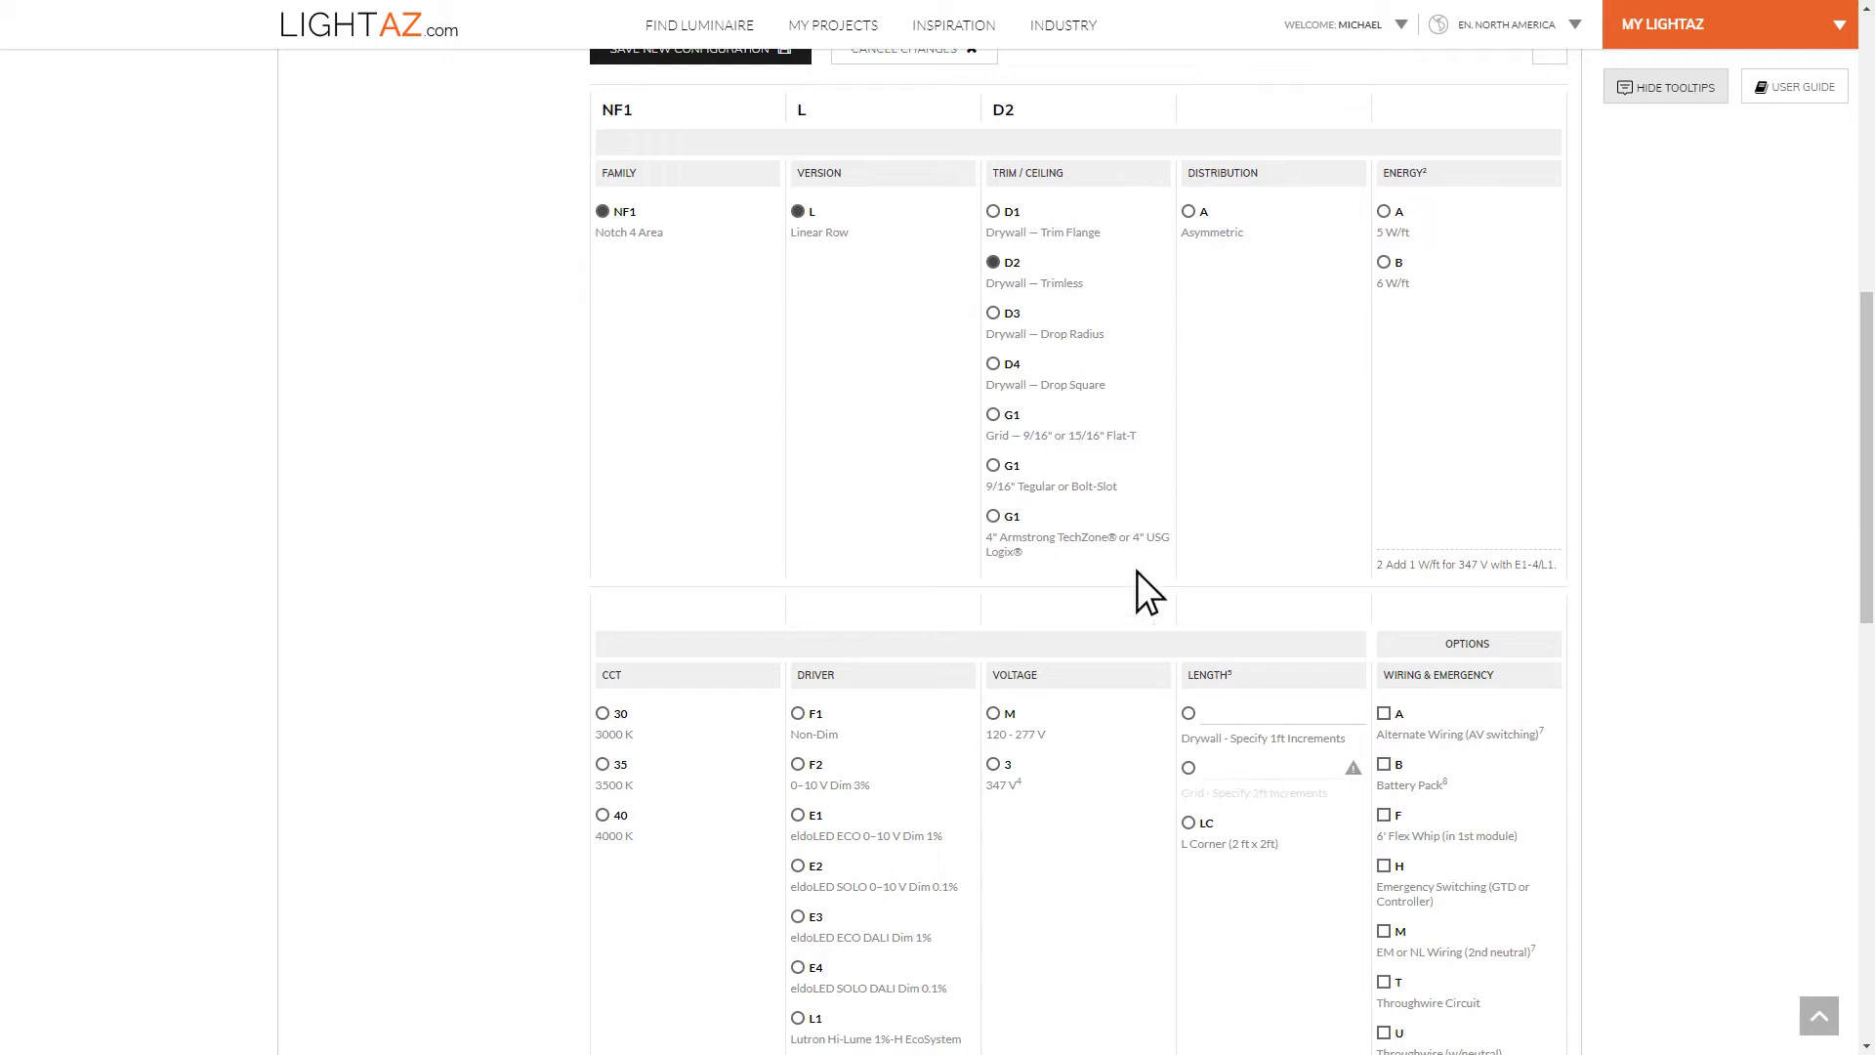
click(992, 416)
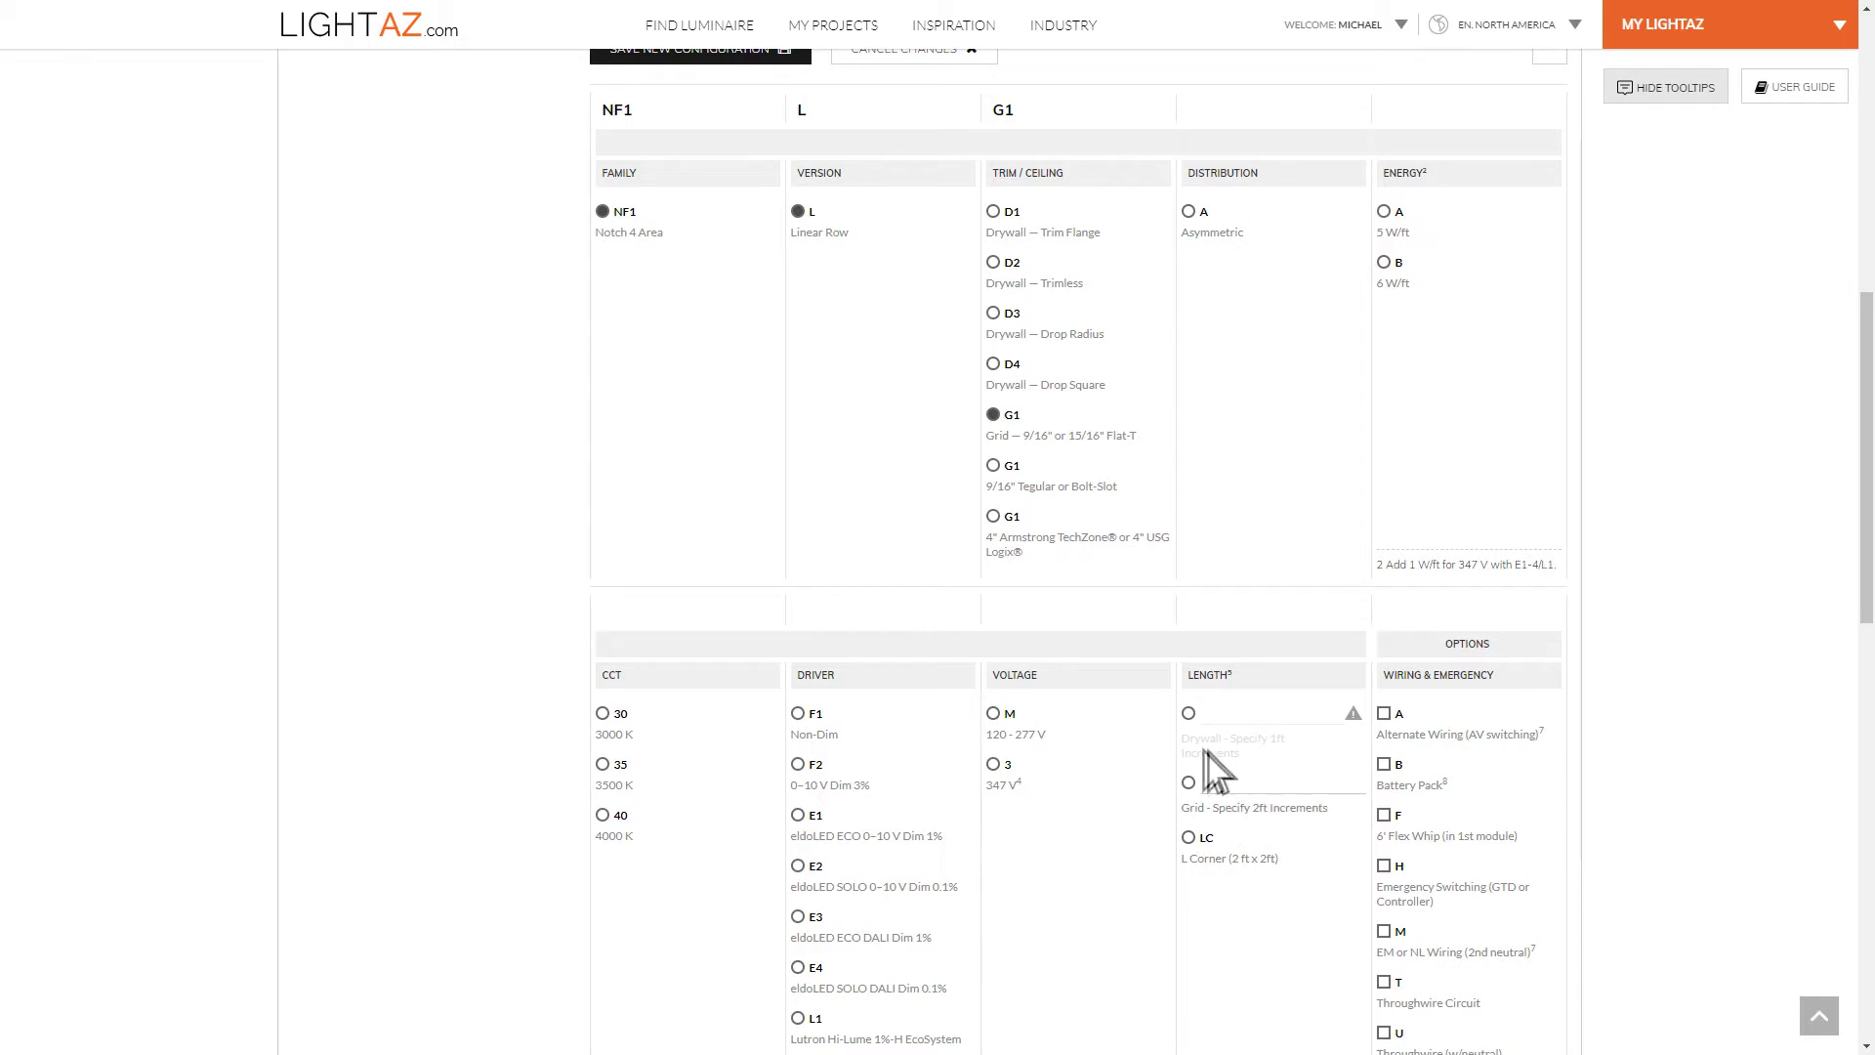
click(994, 263)
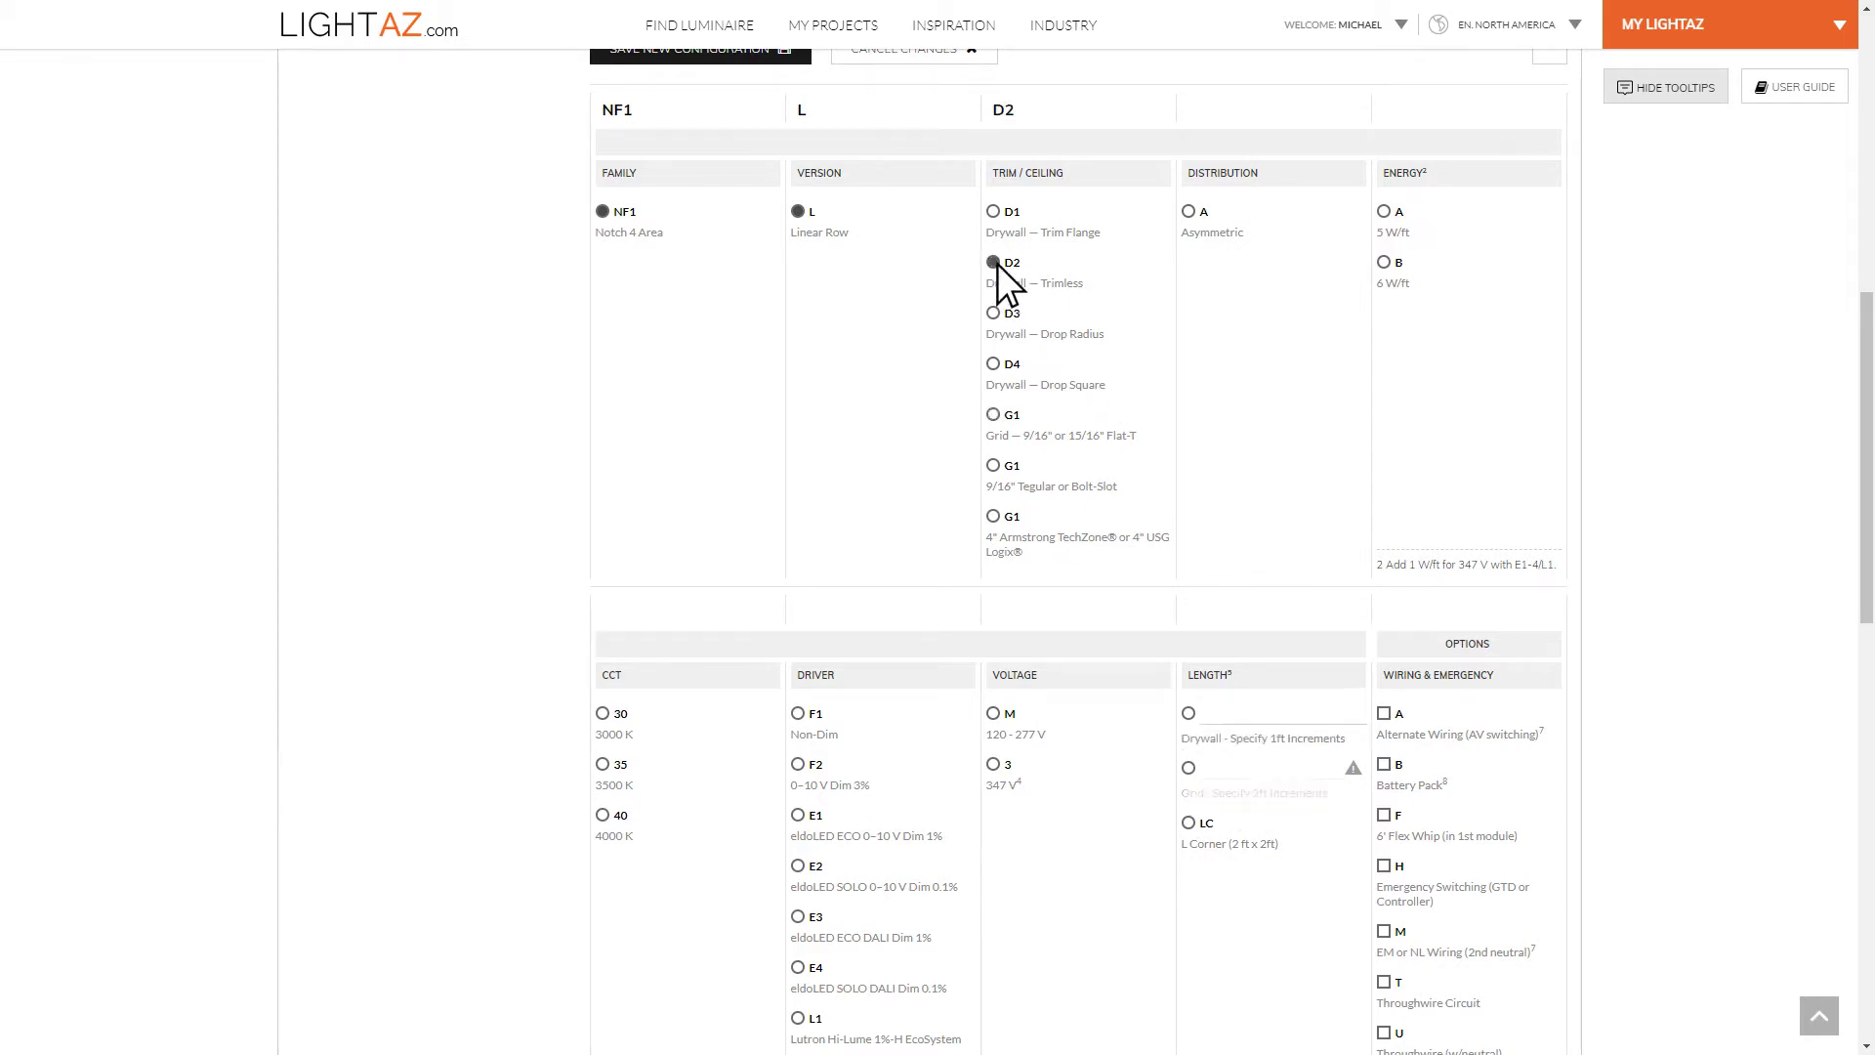
Select distribution A Asymmetric, energy B 6 W/ft, CCT 35 (3500 K), driver F2 0-10 V Dim 3% and voltage M 120-277 V
click(1187, 213)
click(1385, 264)
scroll(664, 670, down, 1)
click(604, 667)
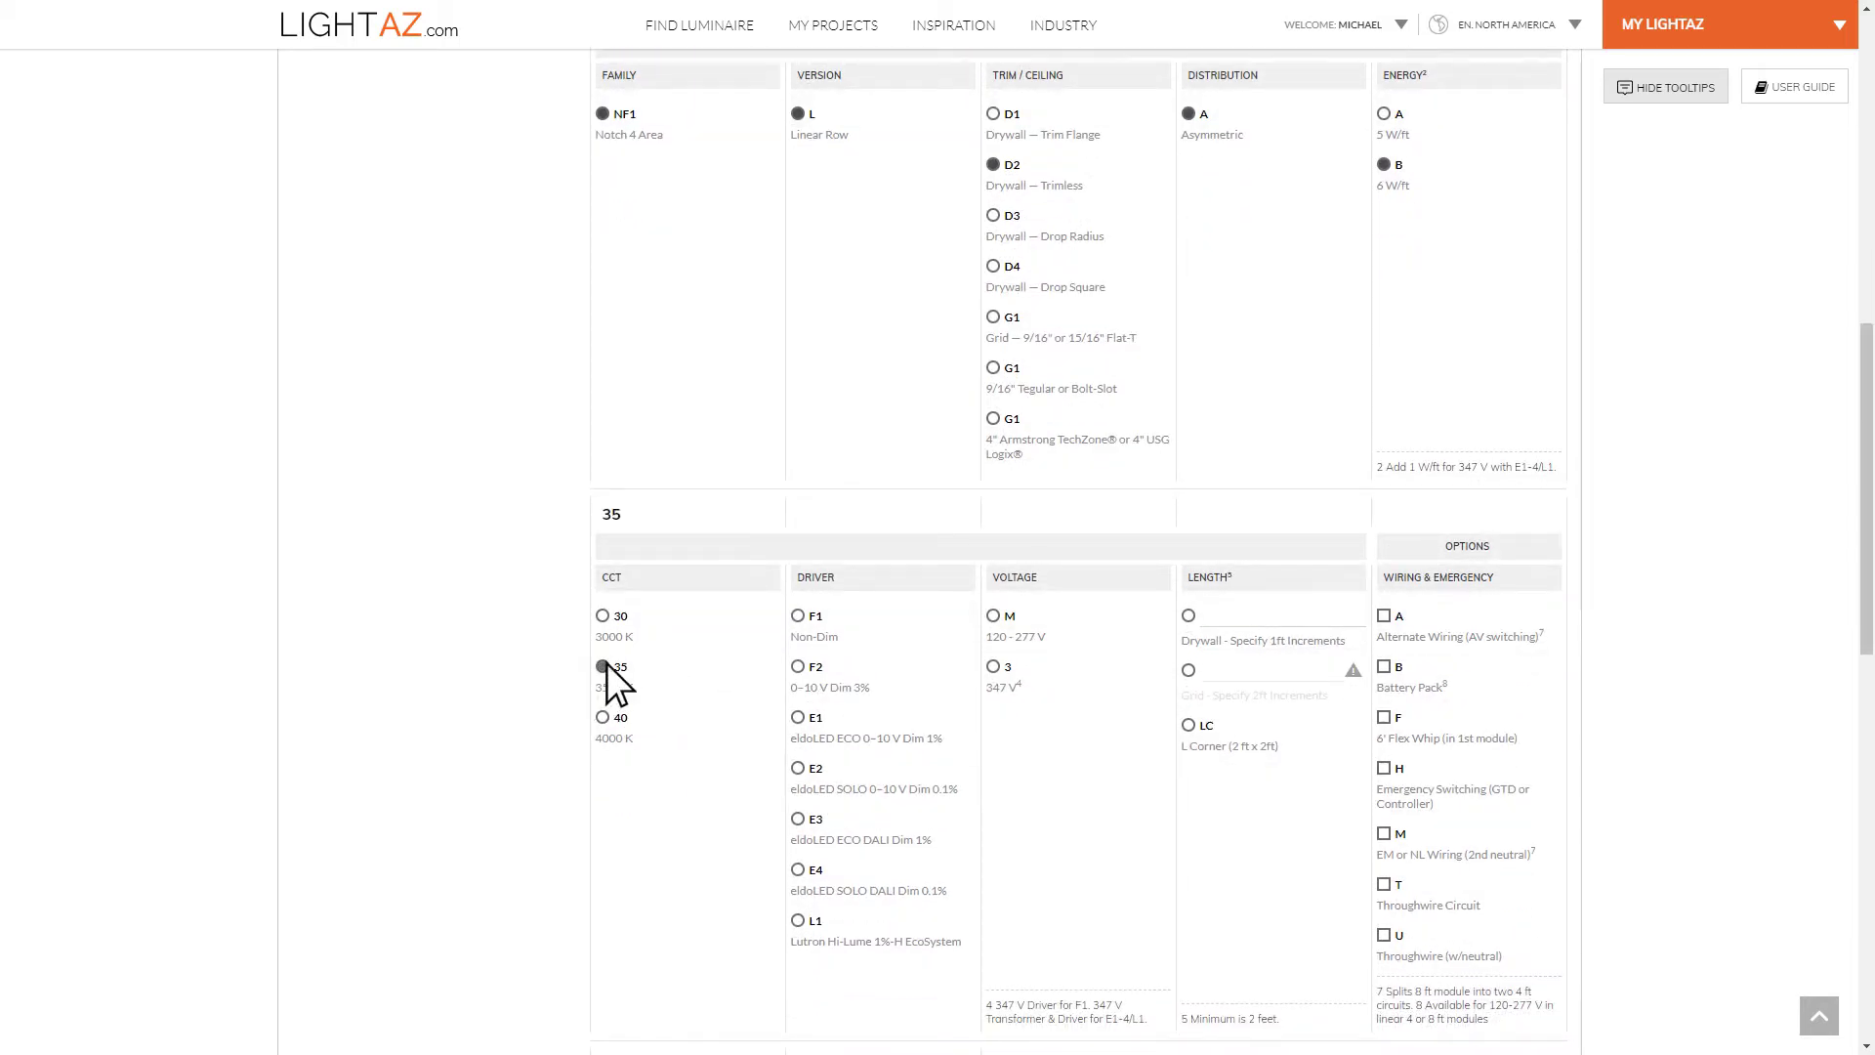
click(799, 667)
click(992, 668)
click(994, 615)
Set the drywall length to 8' and add wiring options A Alternate Wiring and B Battery Pack
scroll(1269, 623, down, 1)
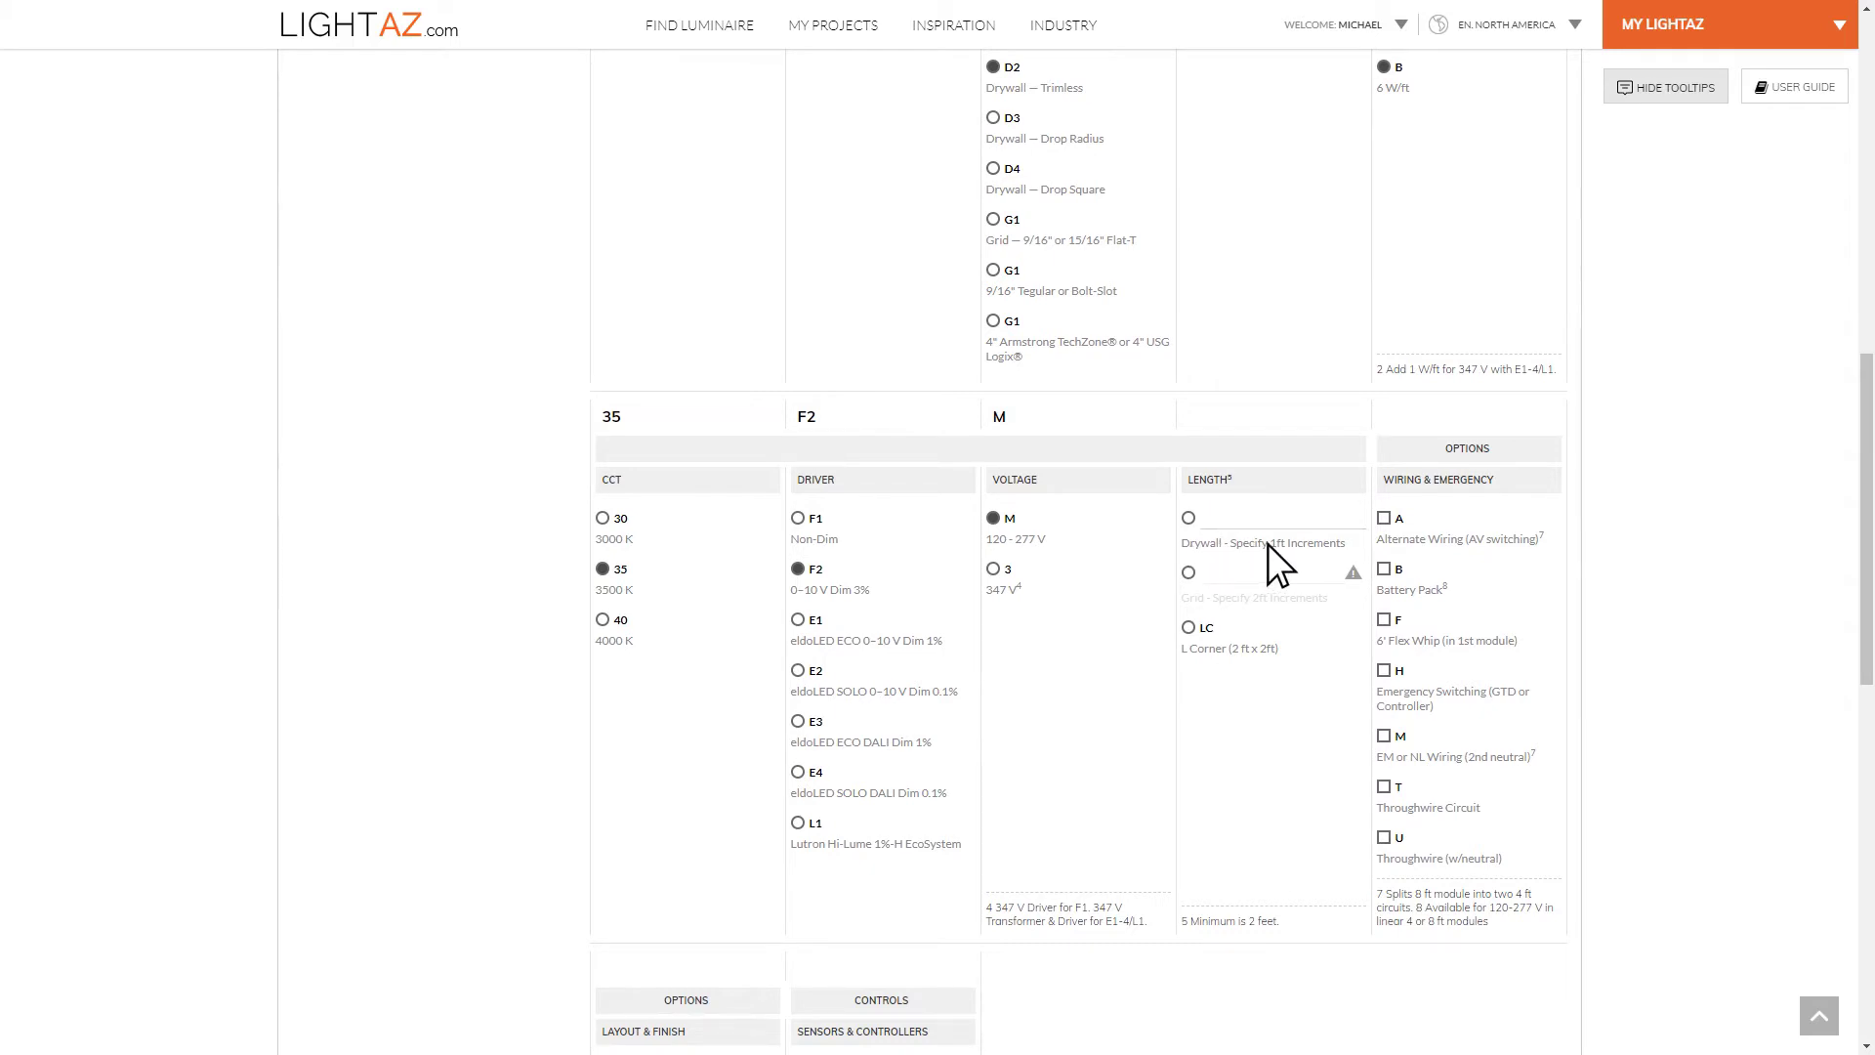
scroll(1332, 547, down, 1)
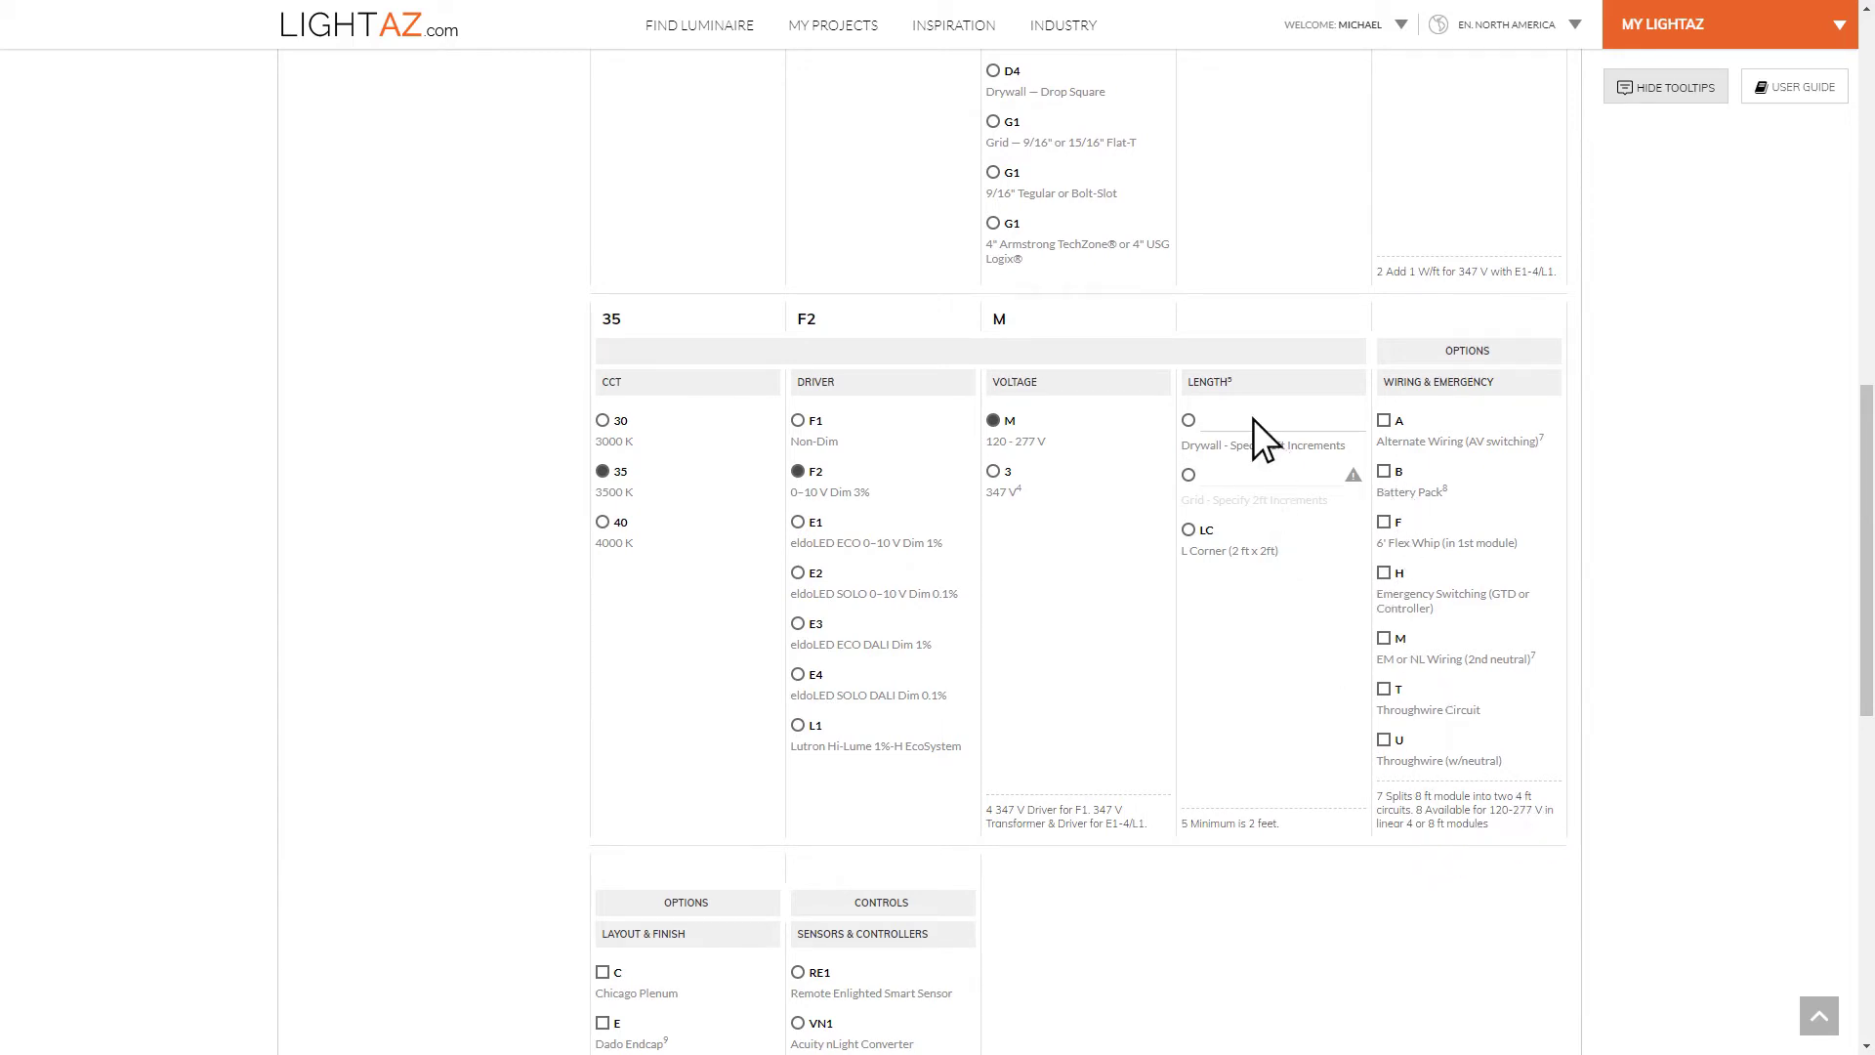
click(1187, 421)
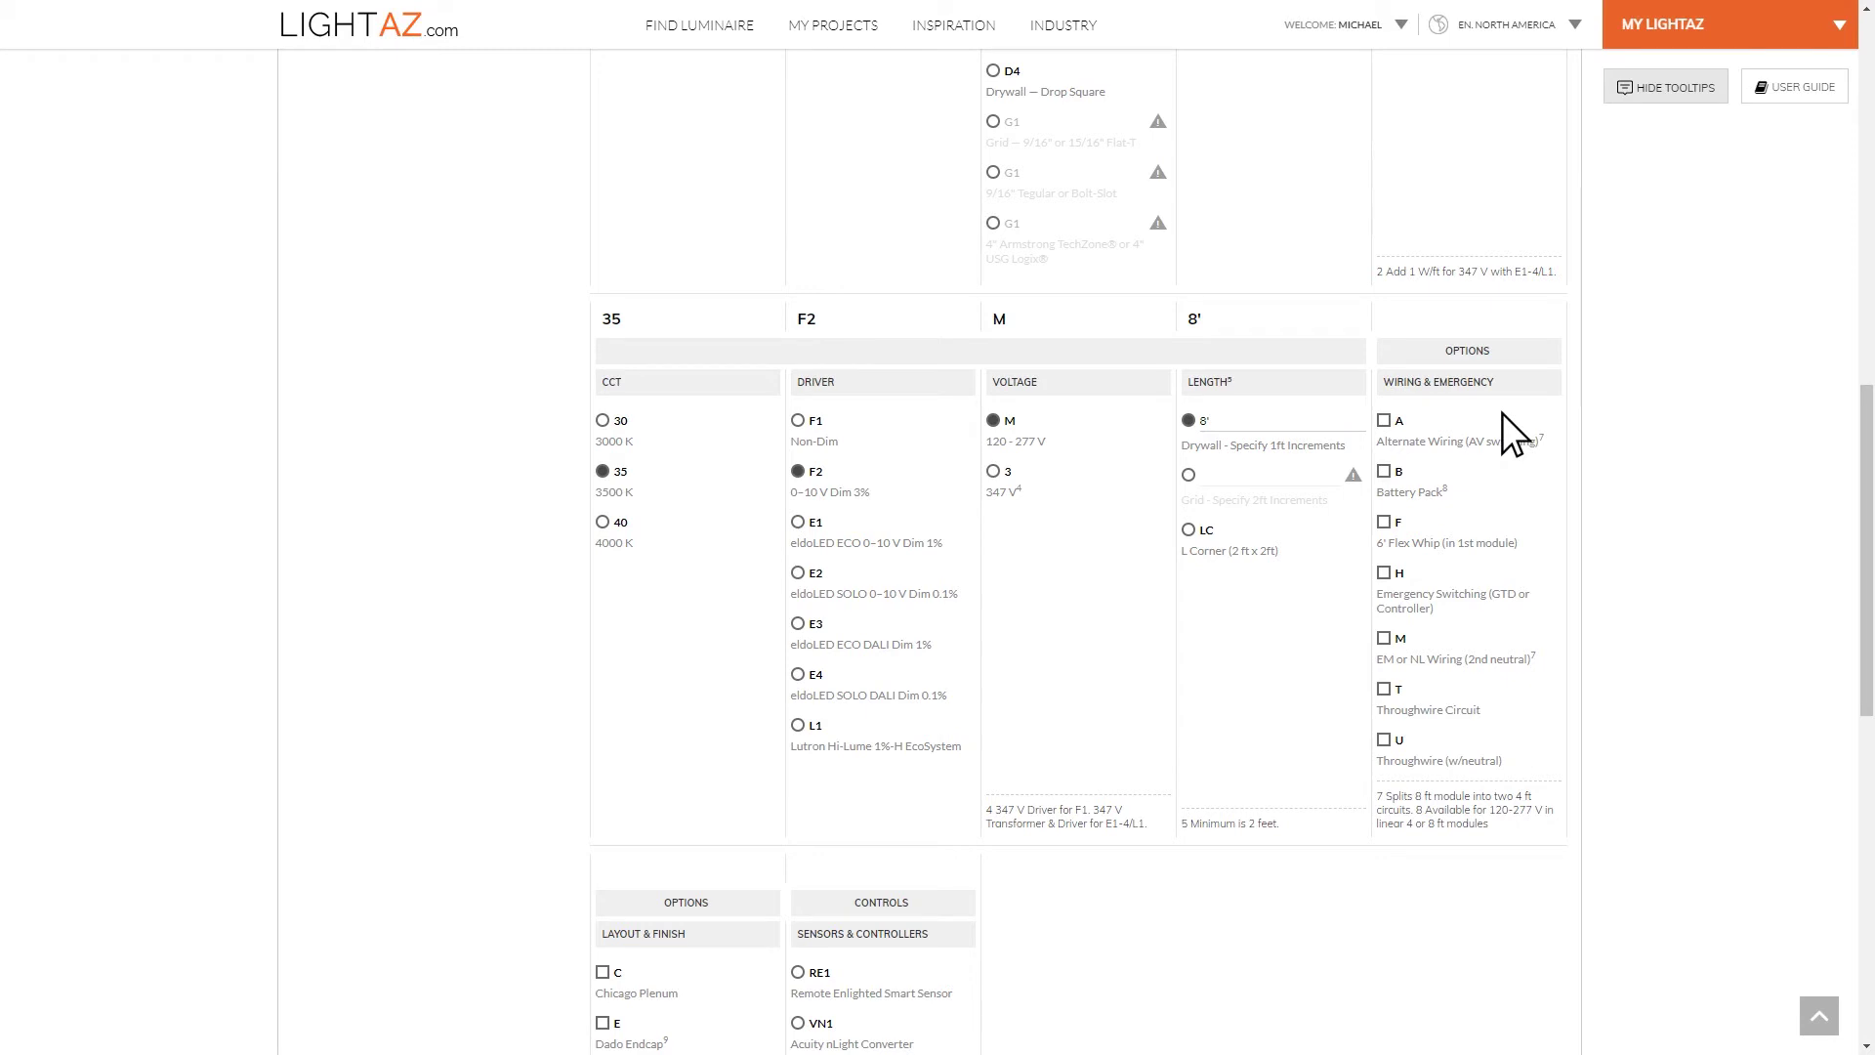
click(1382, 421)
click(1383, 472)
Add the K Black Trim and Endcap finish and the RE1 Remote Enlighted Smart Sensor control
scroll(1616, 543, down, 4)
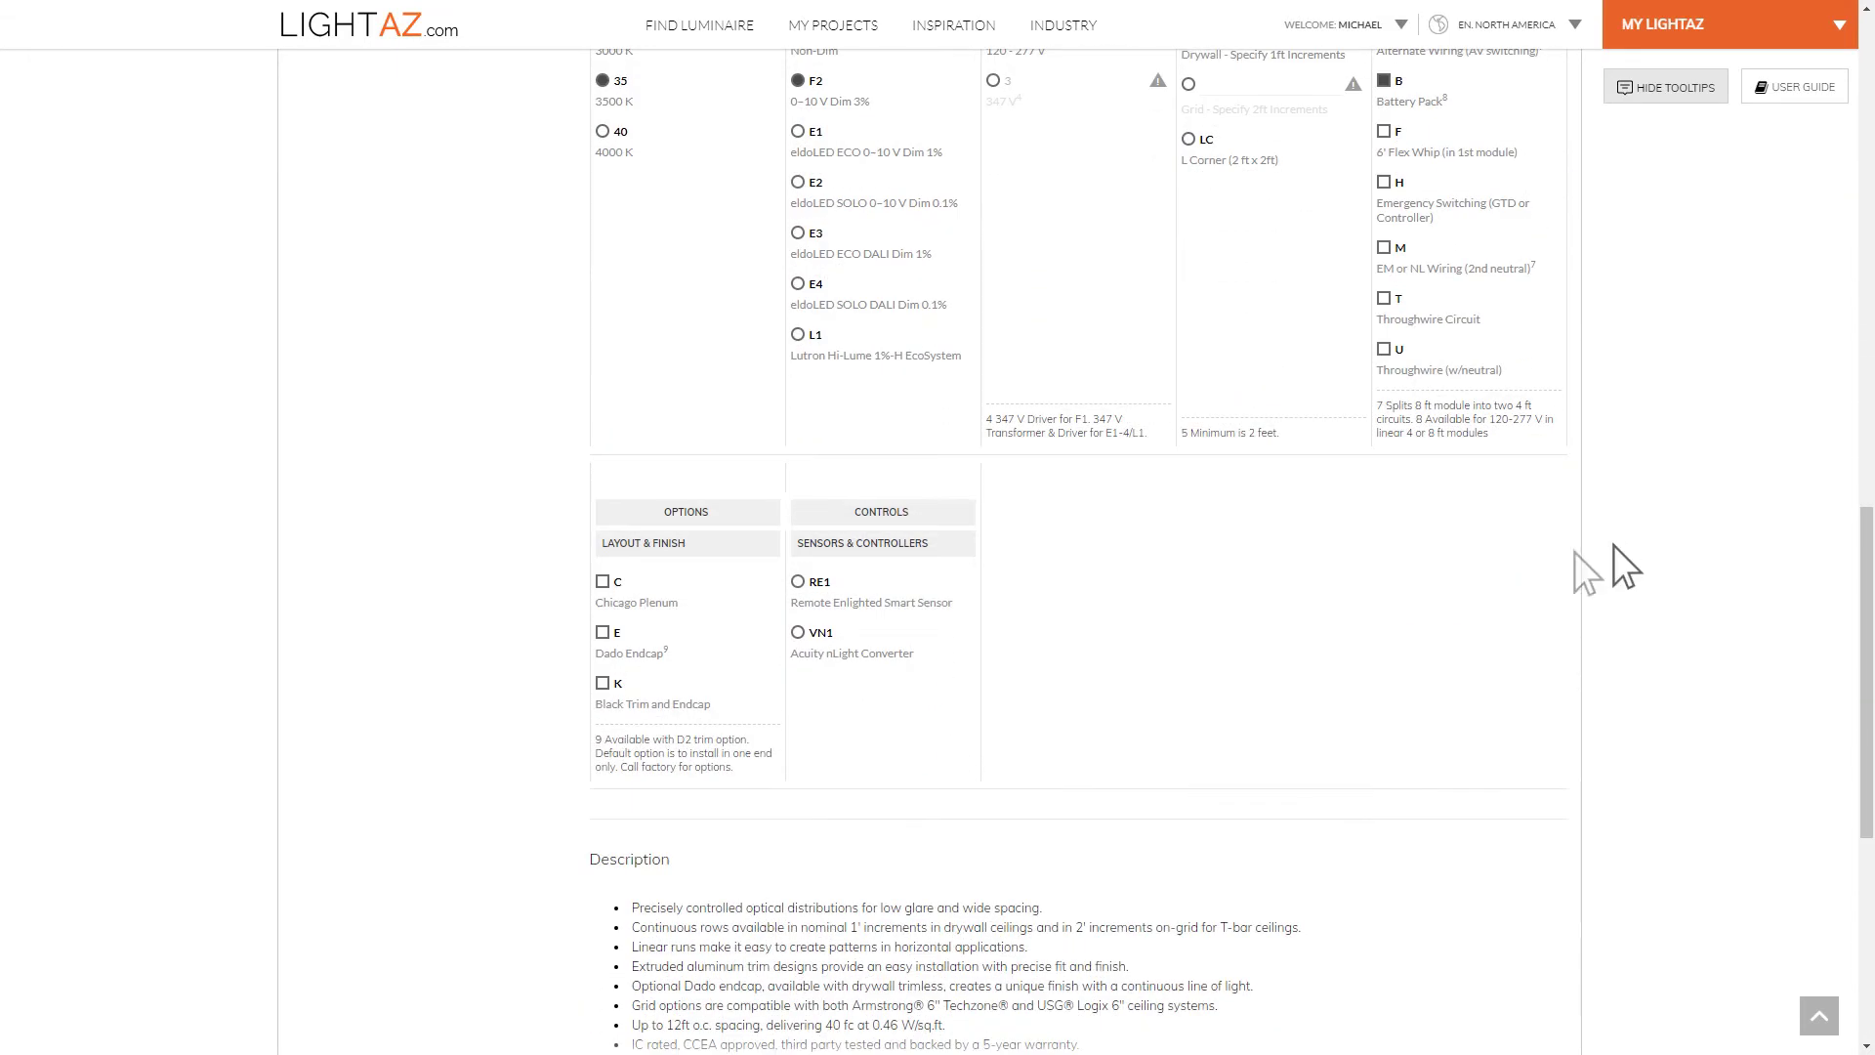
click(603, 682)
click(798, 582)
Save the new fixture configuration
scroll(1150, 615, up, 7)
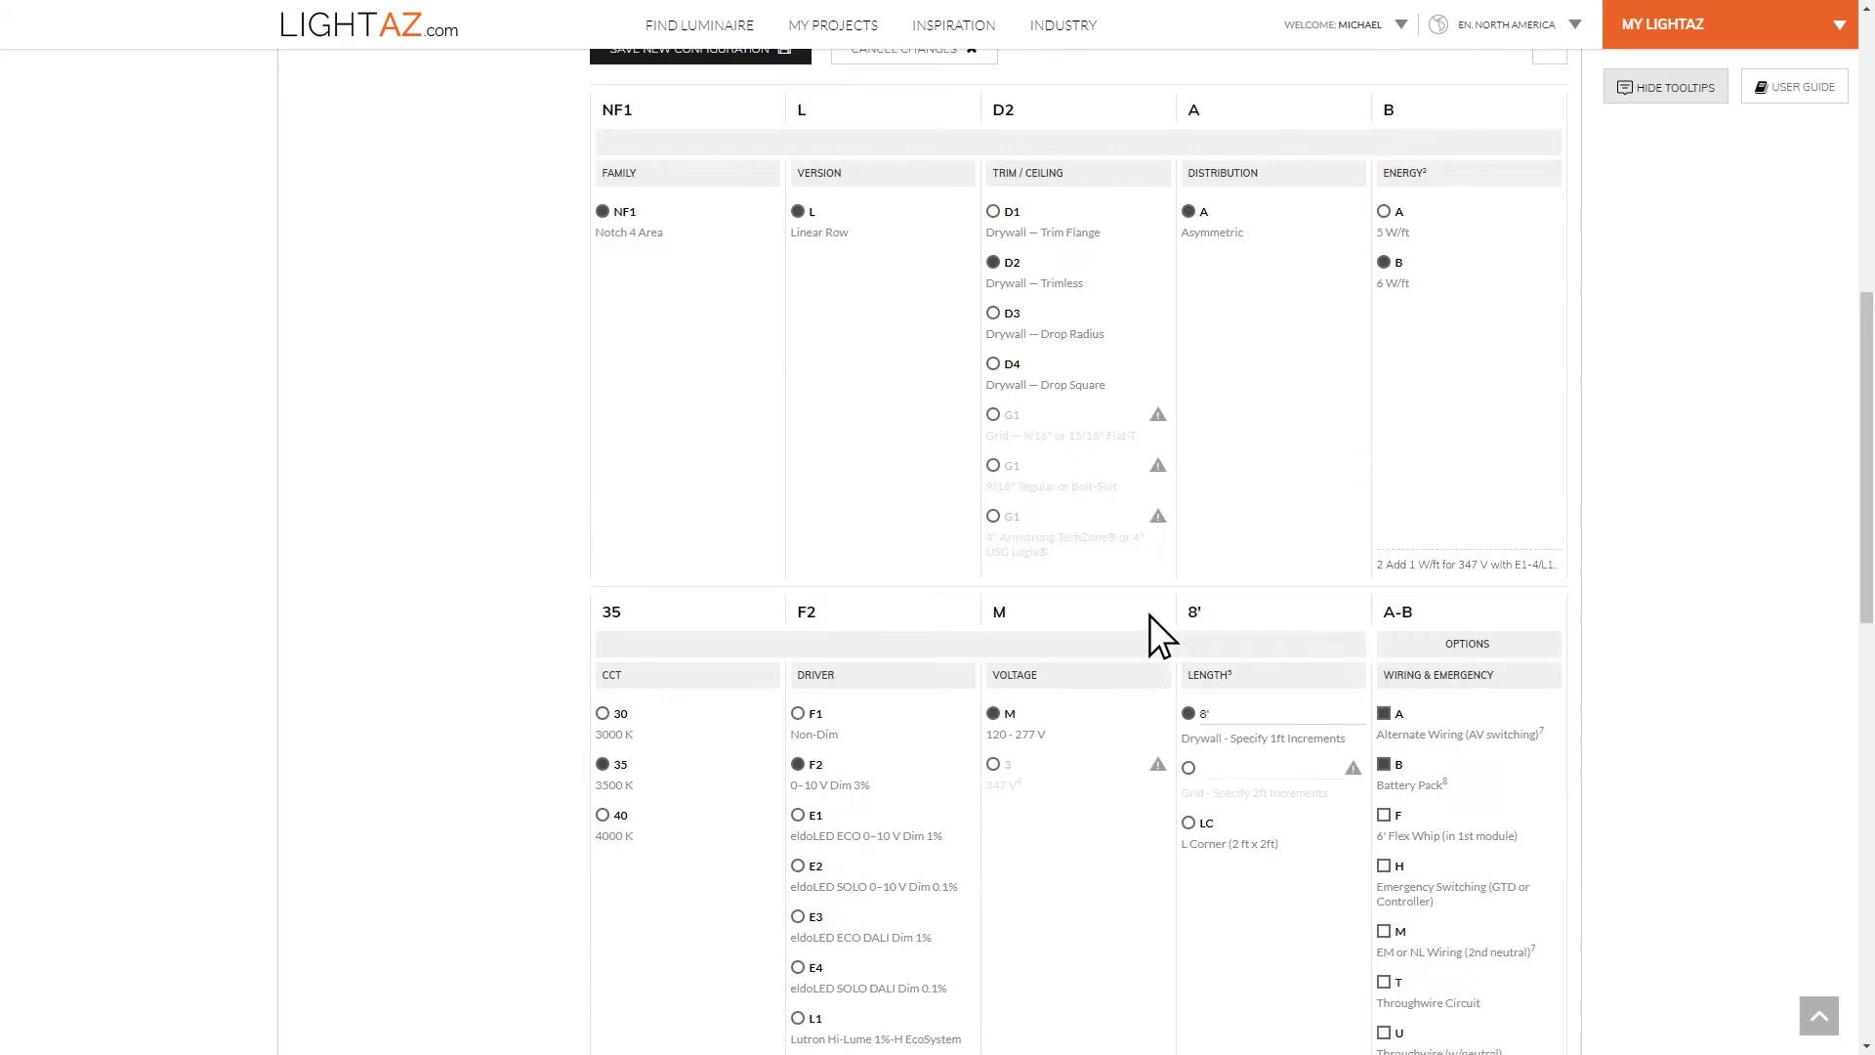
scroll(1151, 615, up, 5)
click(724, 541)
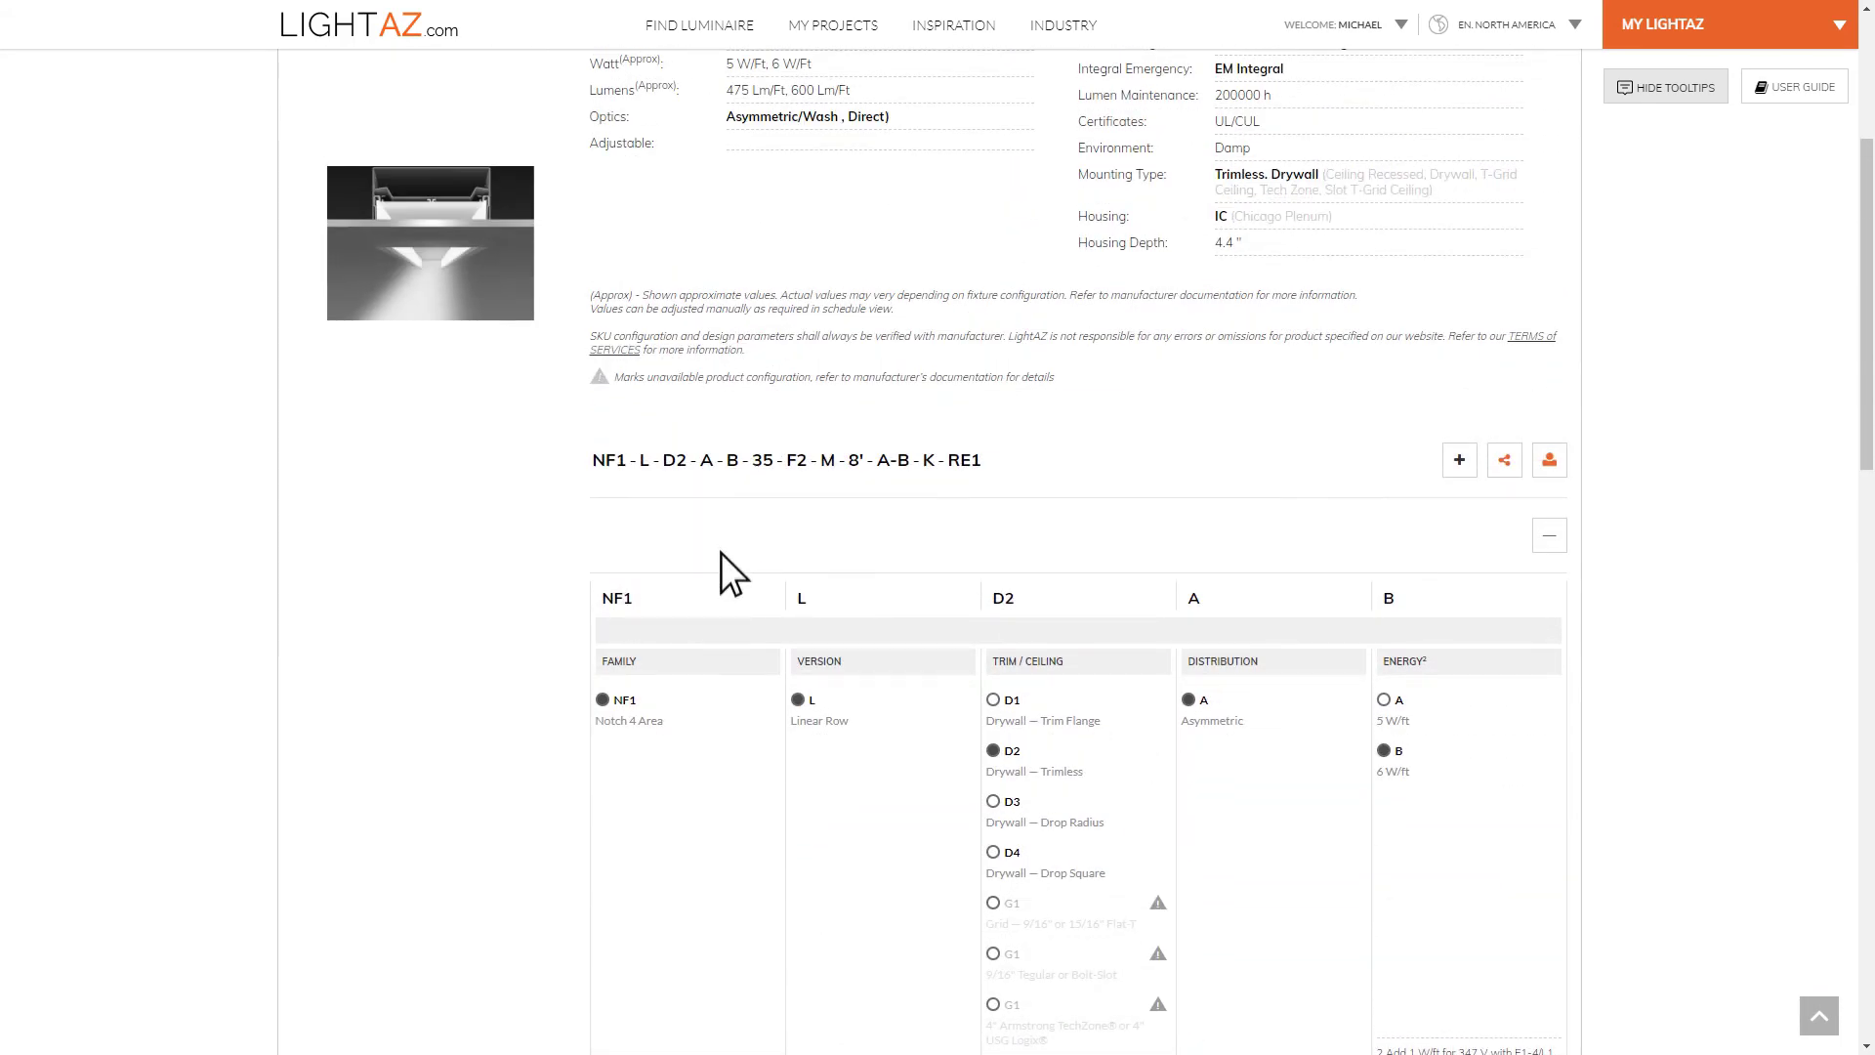
Review the configured fixture's specifications and highlight its full specification code
scroll(721, 559, up, 2)
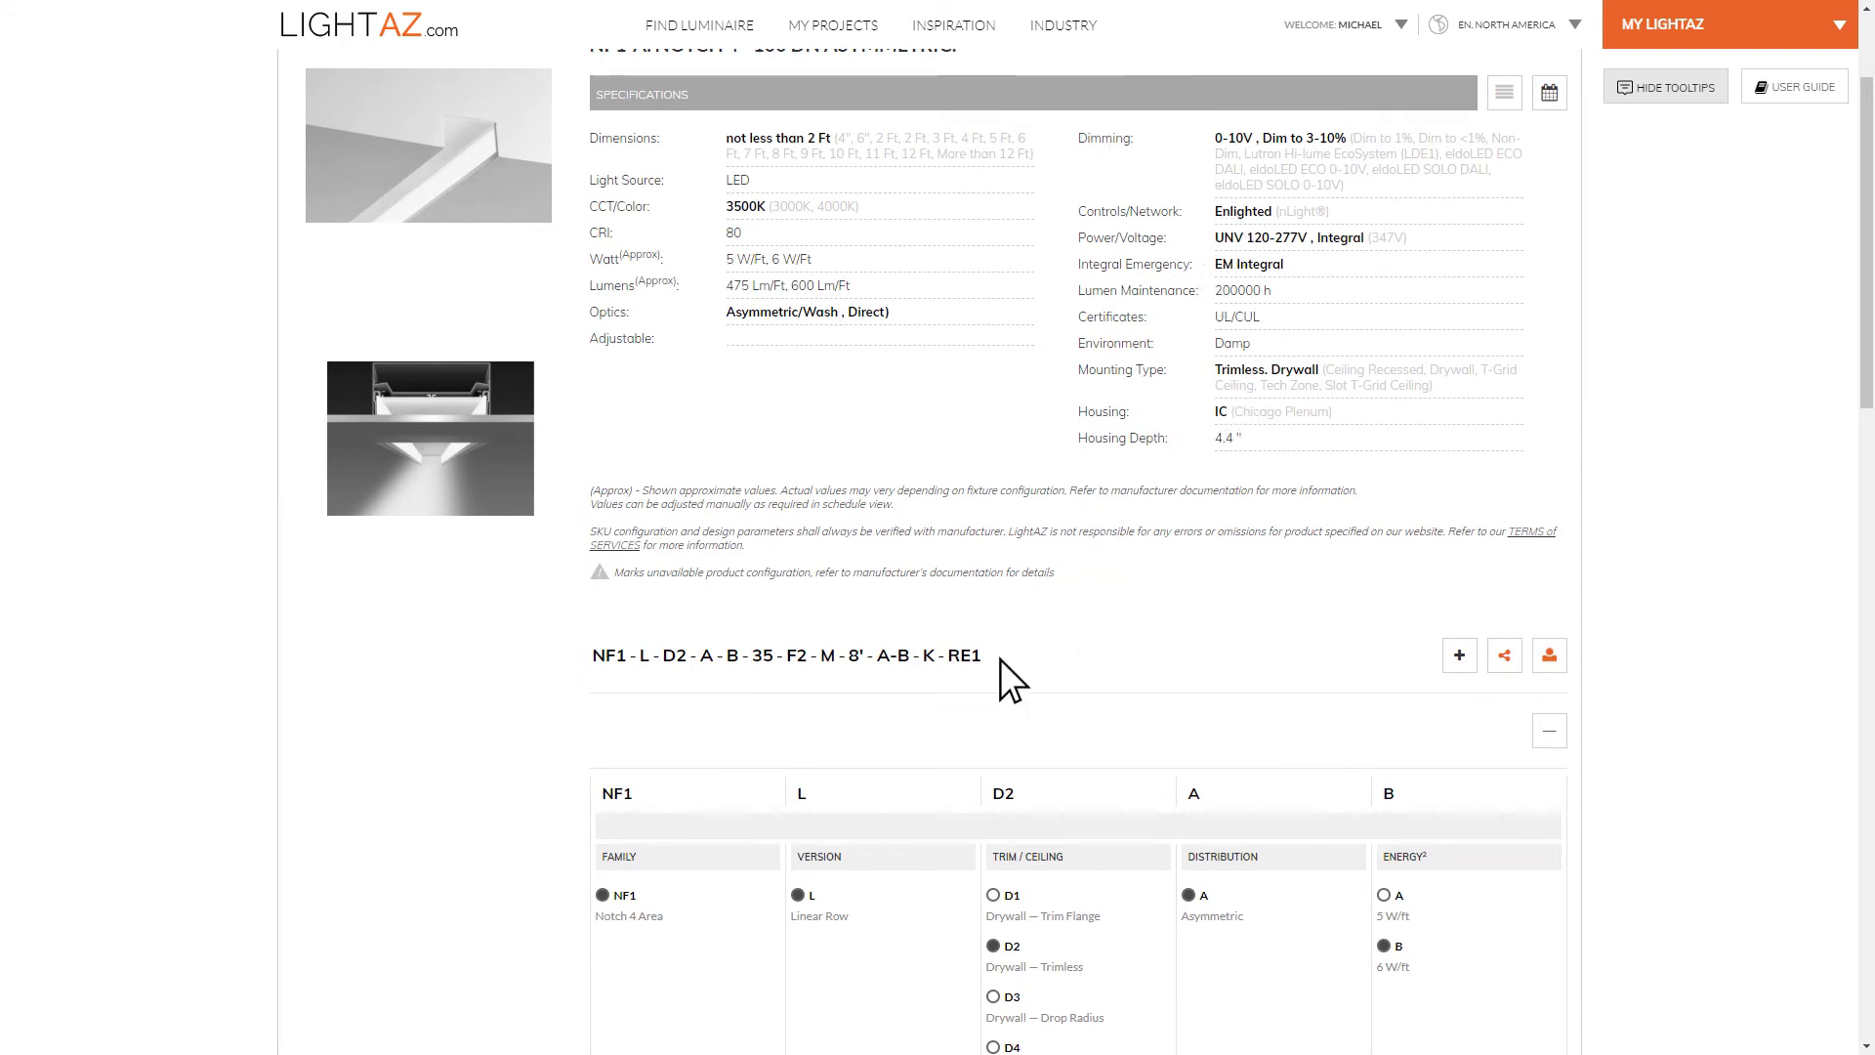
drag(976, 654, 594, 658)
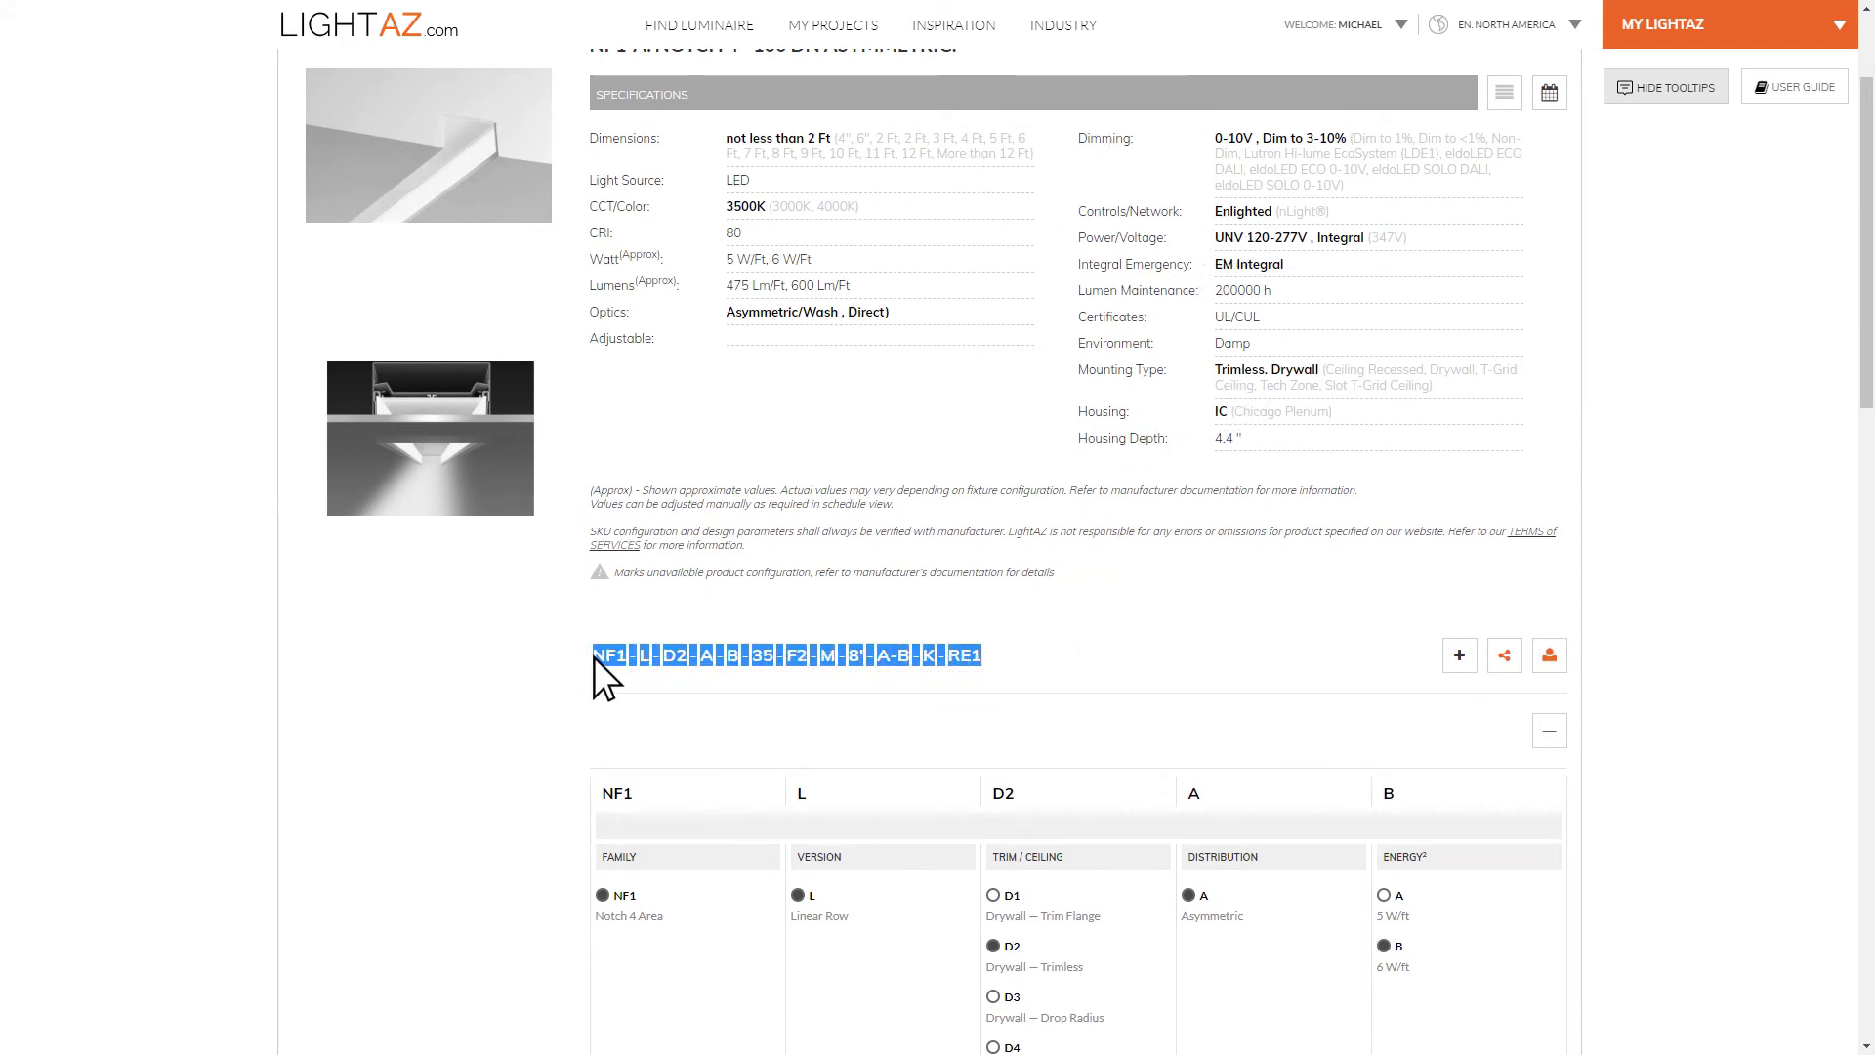
click(607, 672)
Open the form for sending the configured fixture to a rep, look over its fields and close it
scroll(605, 672, down, 10)
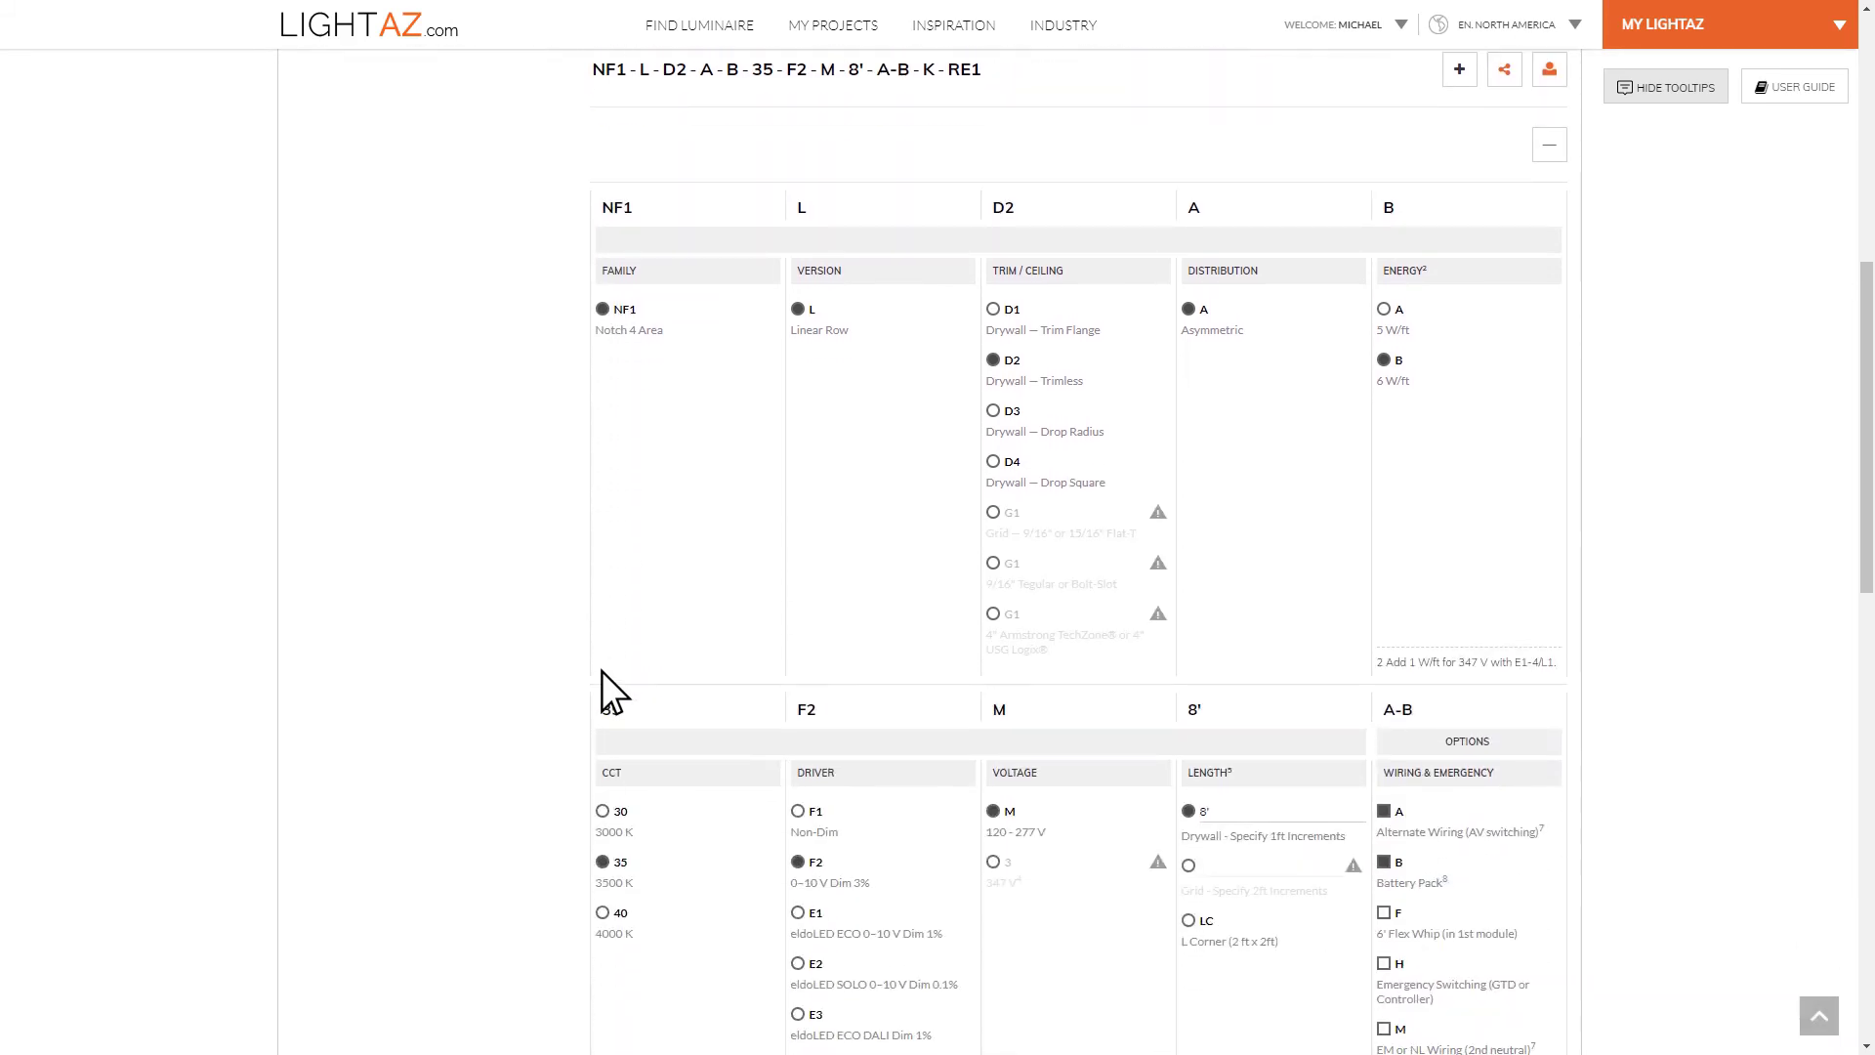
scroll(601, 676, down, 7)
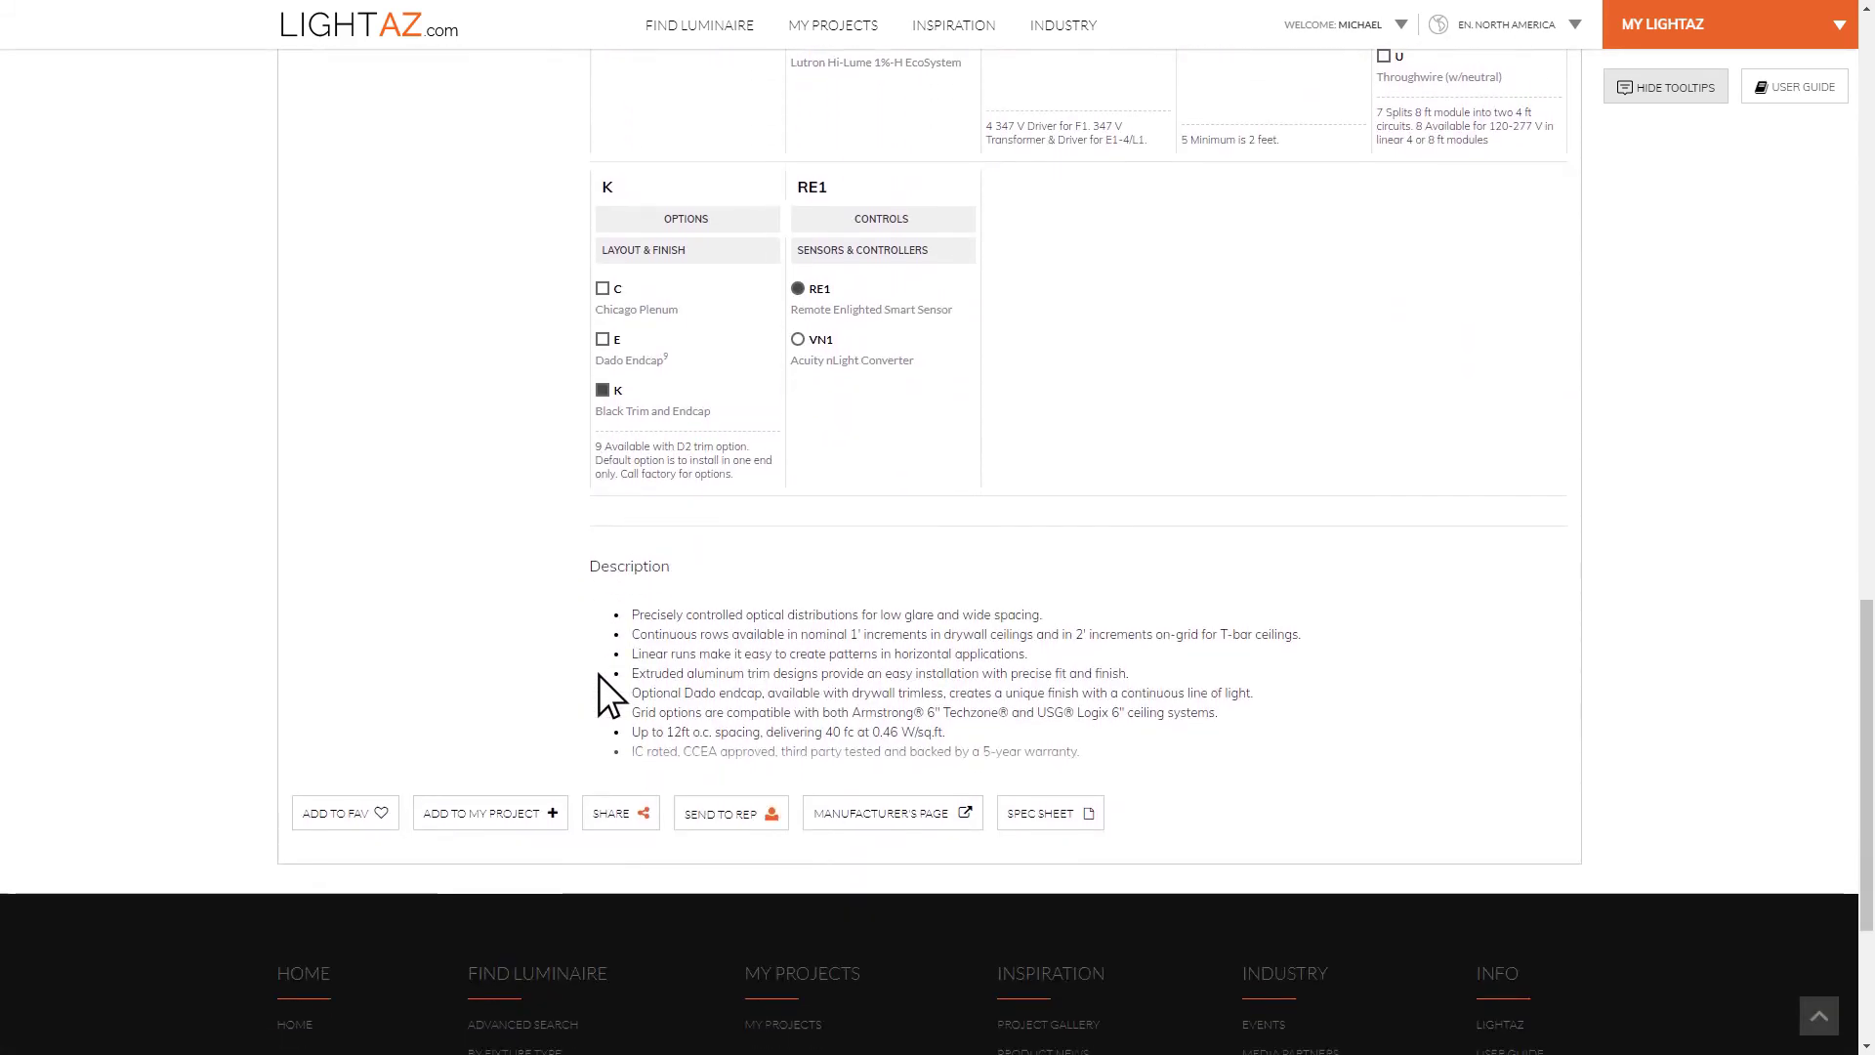
scroll(599, 675, up, 1)
scroll(597, 674, down, 1)
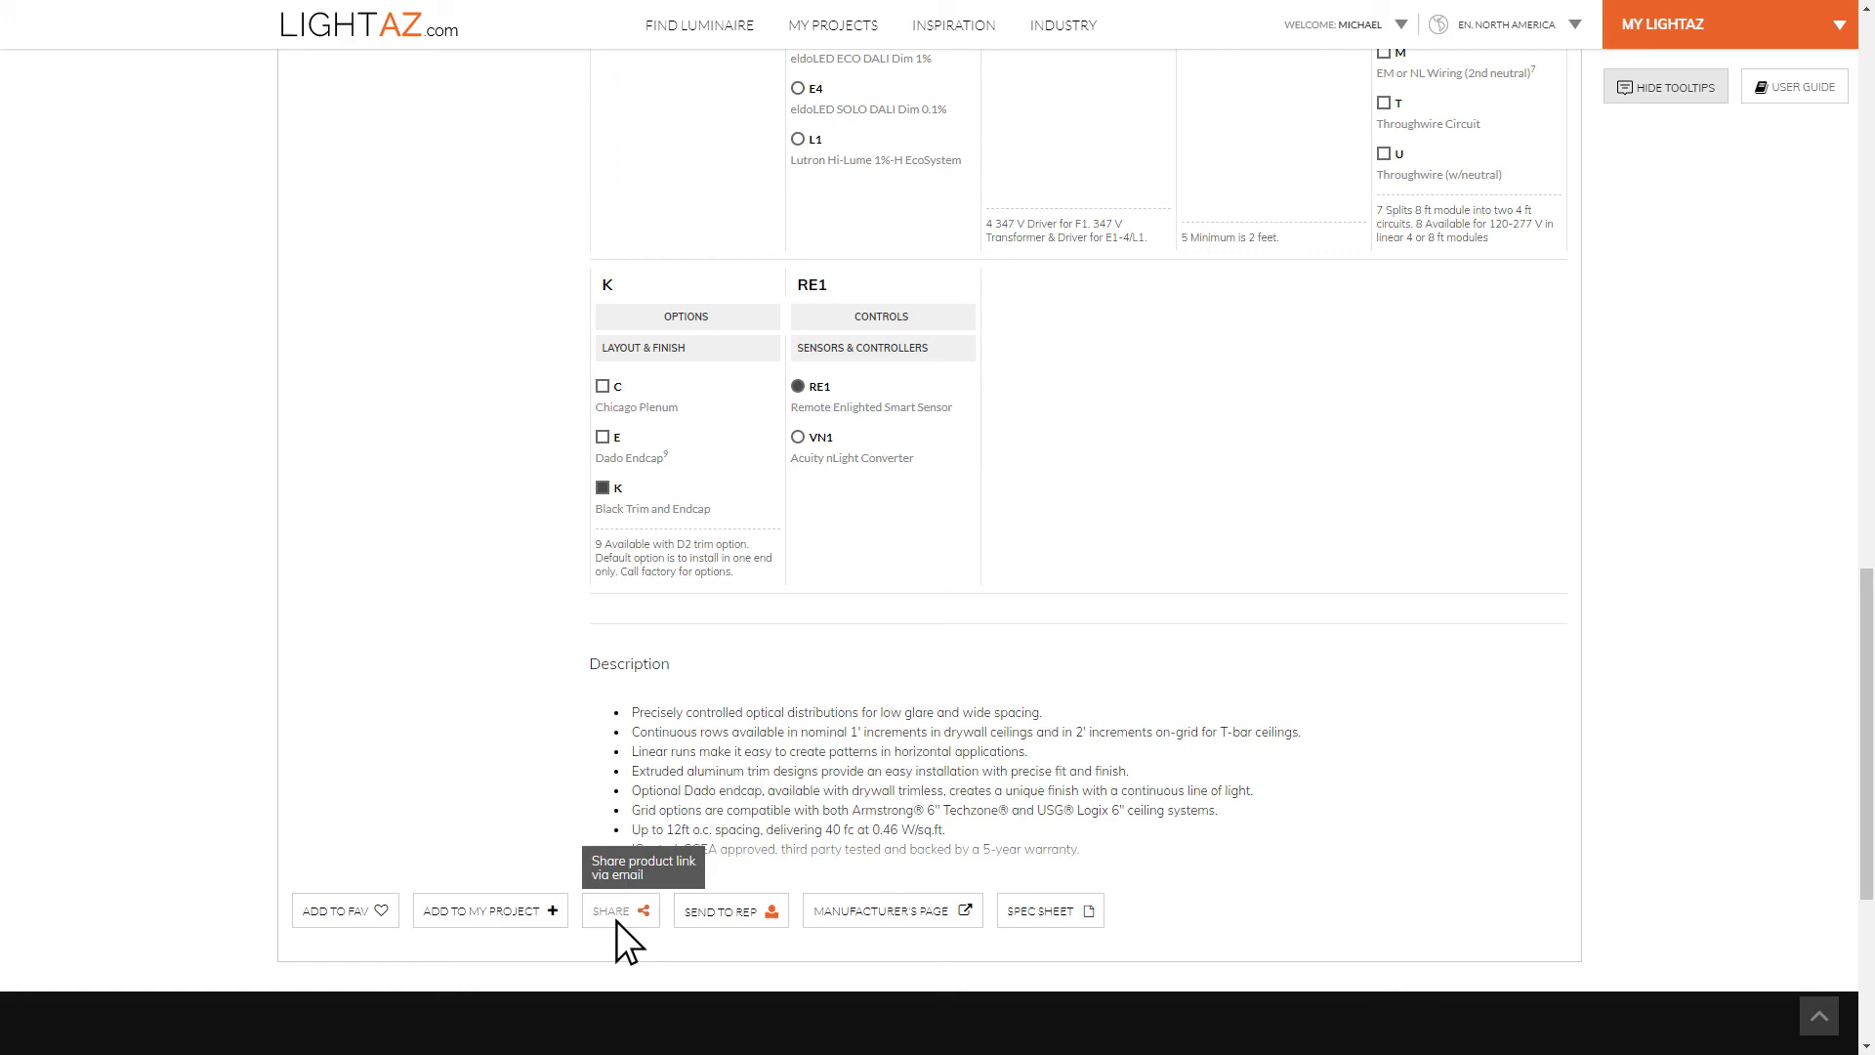
click(698, 922)
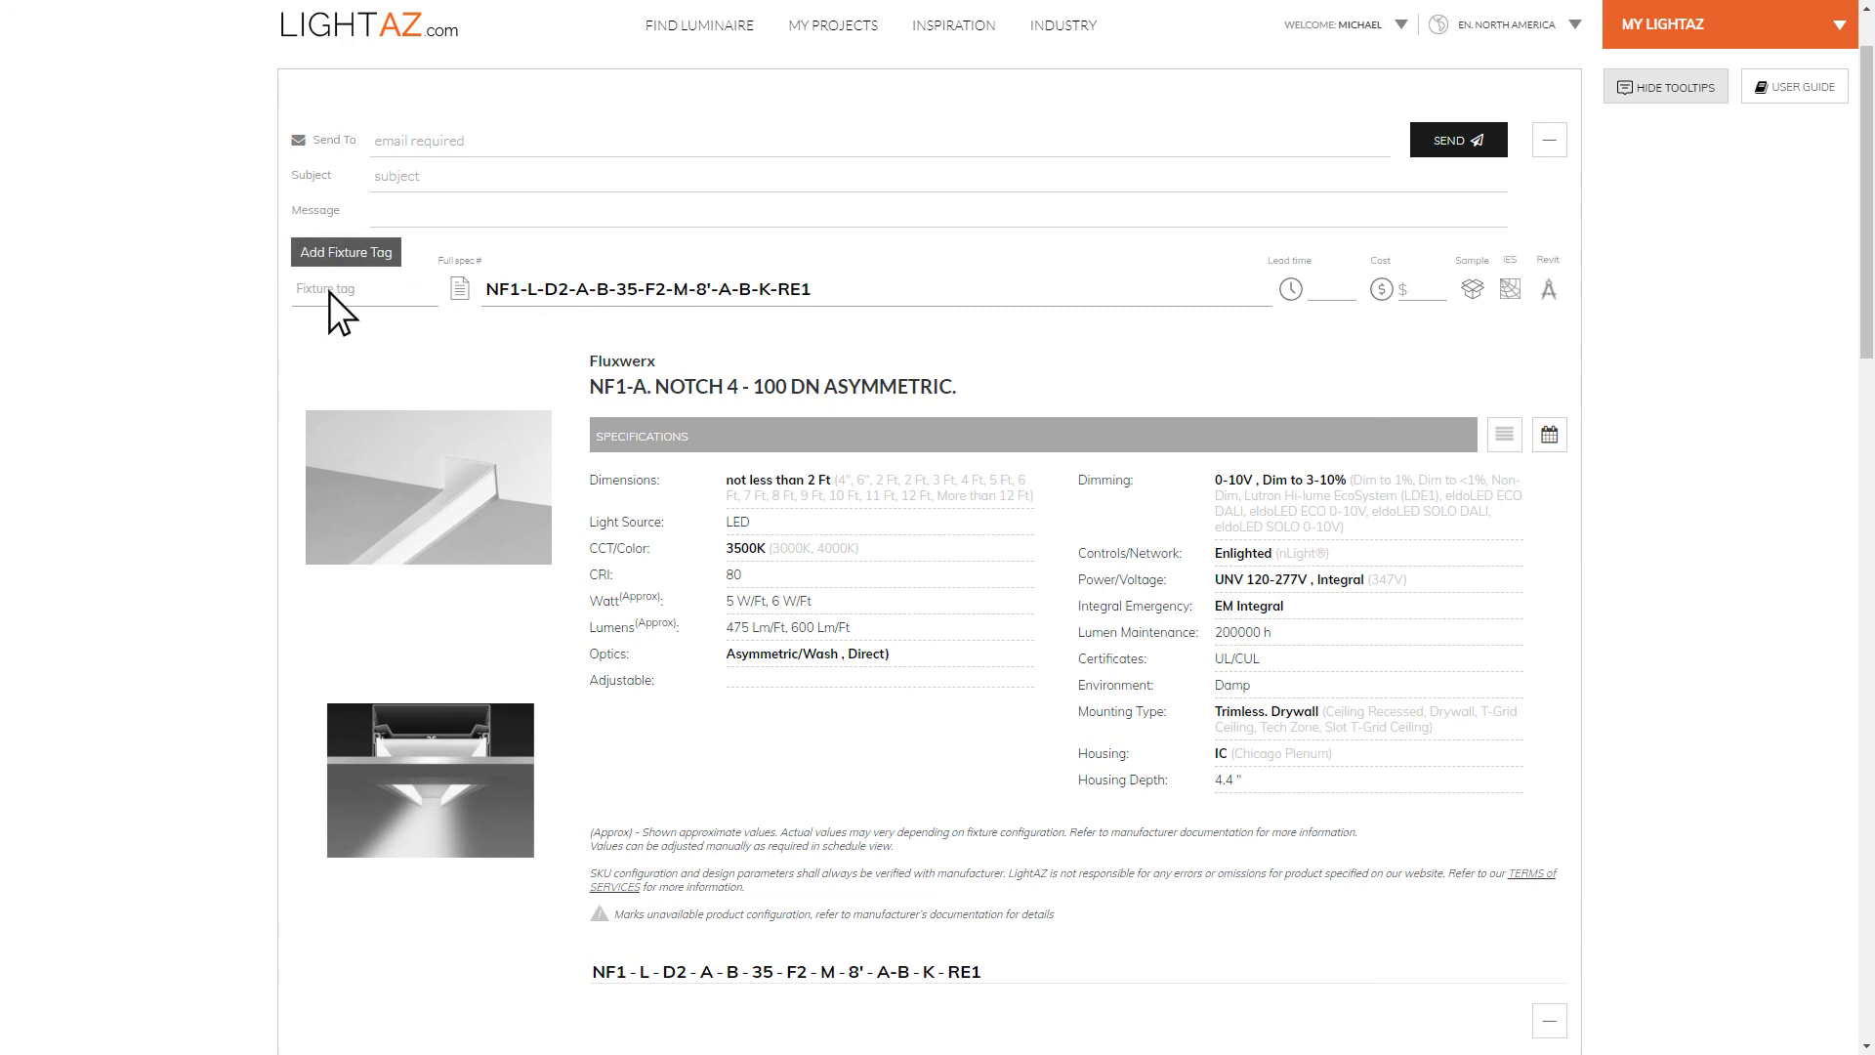
click(1551, 140)
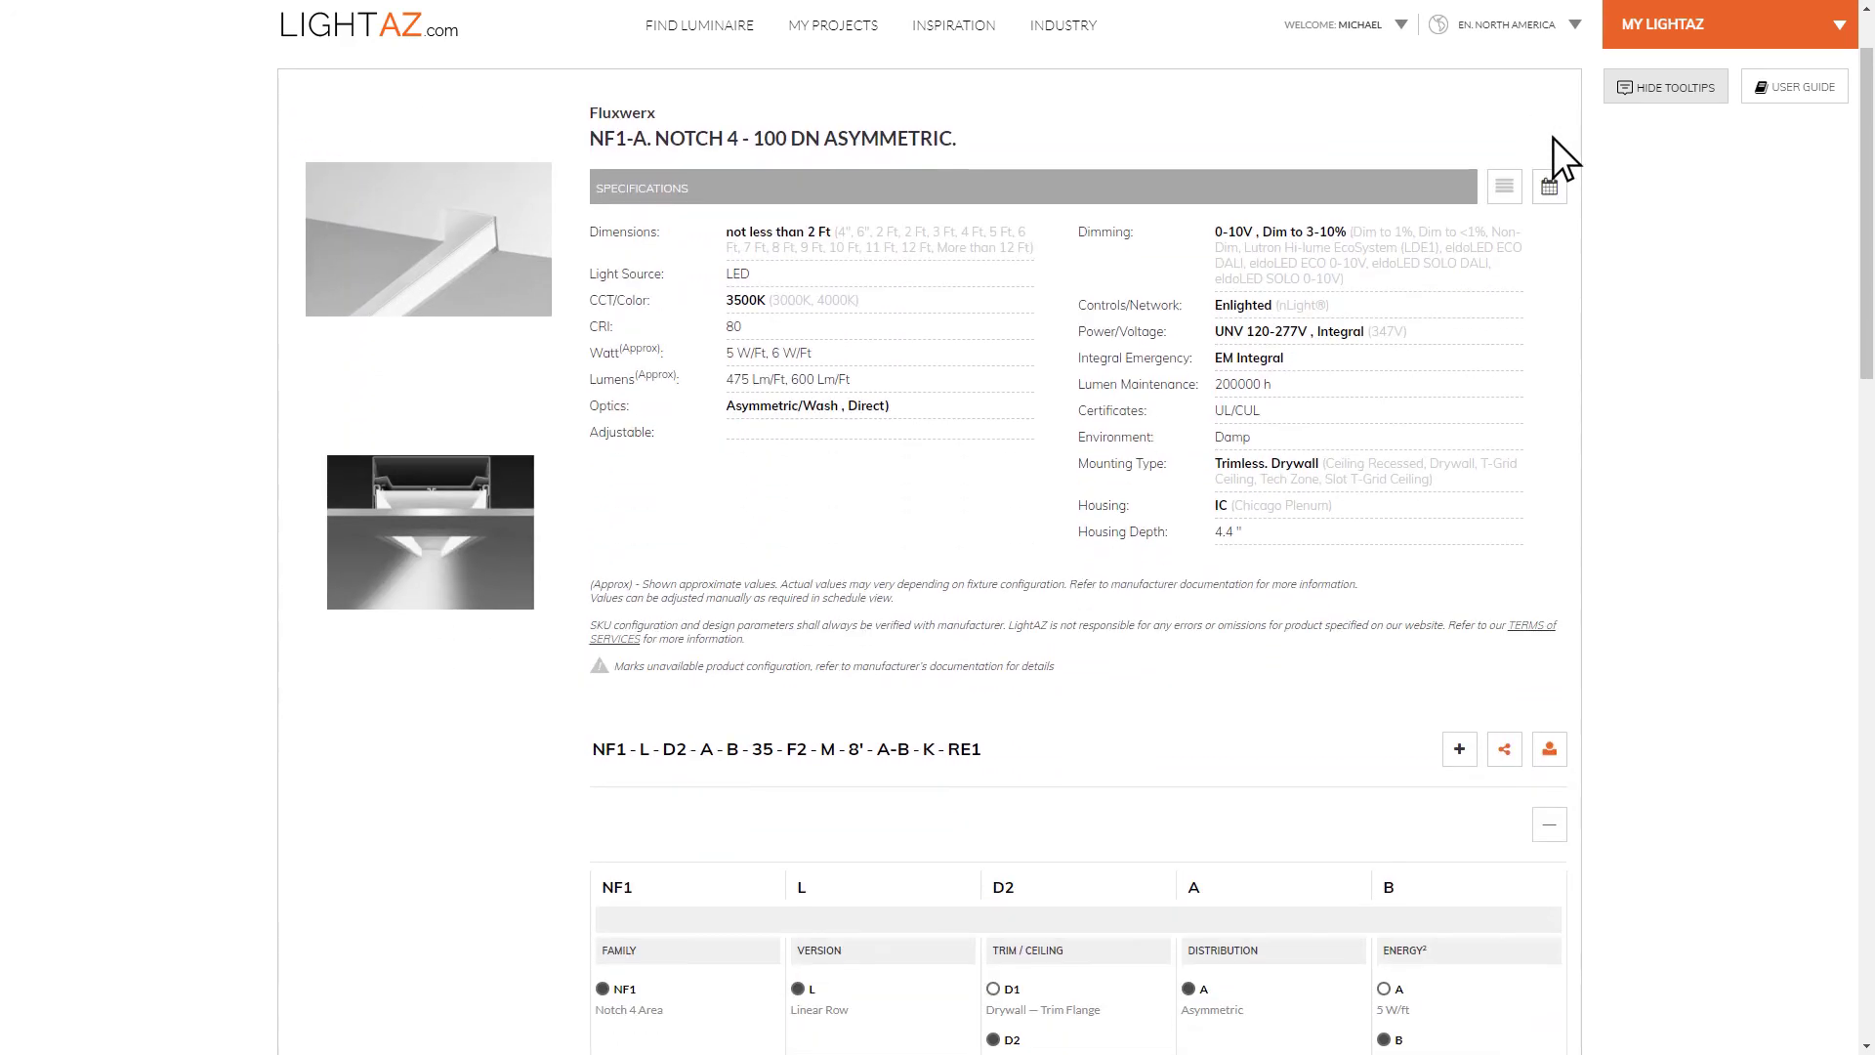